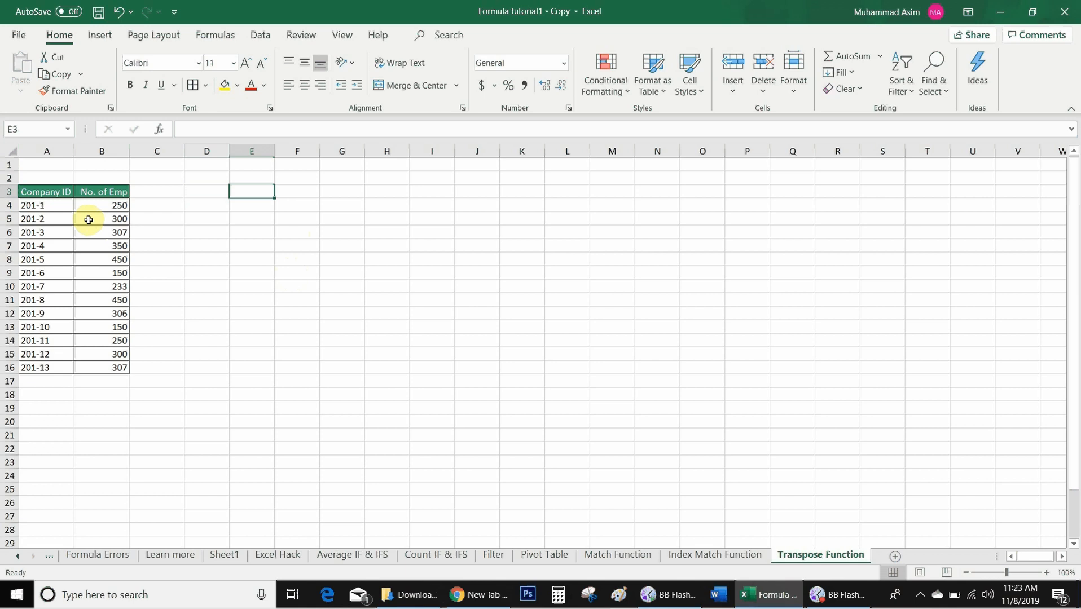
# - Copy the company table A3:B16, paste it transposed at D3, and widen column D to fit its labels
pyautogui.click(54, 191)
pyautogui.hotkey('ctrl', 'a')
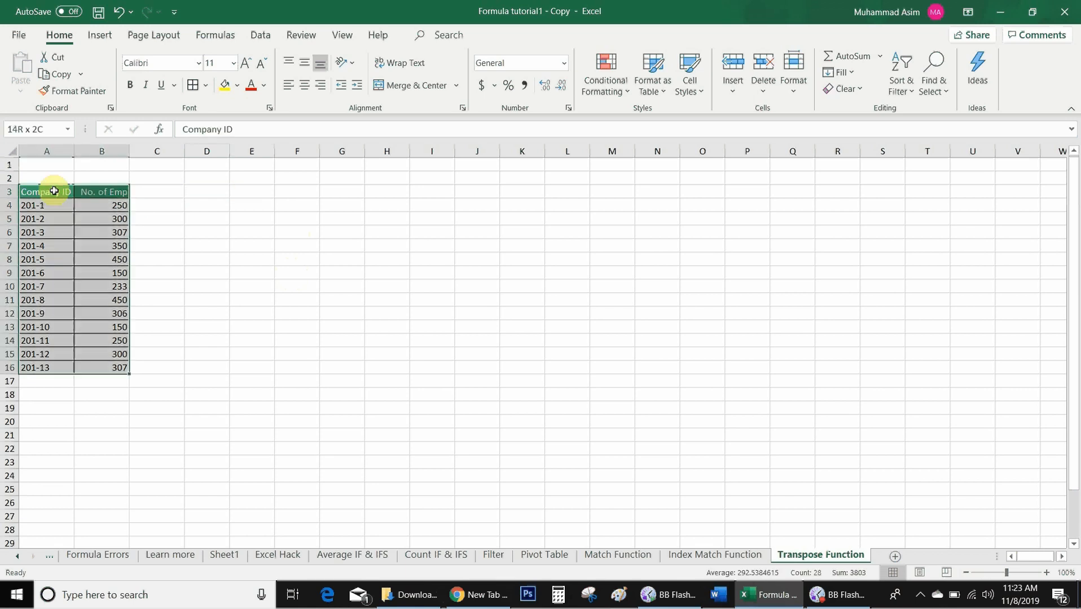
pyautogui.hotkey('ctrl', 'c')
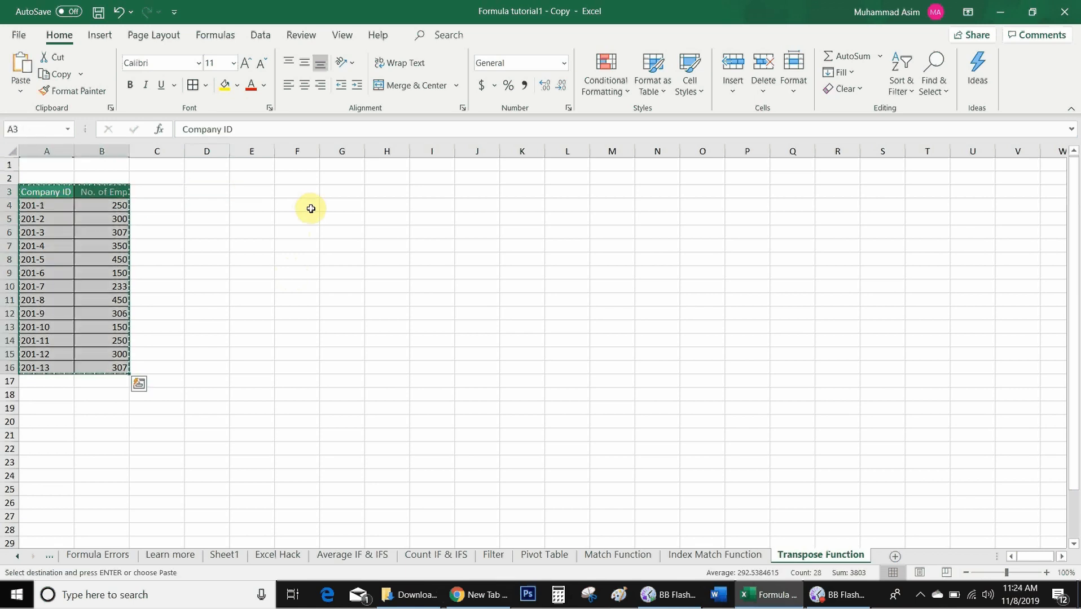
pyautogui.click(203, 193)
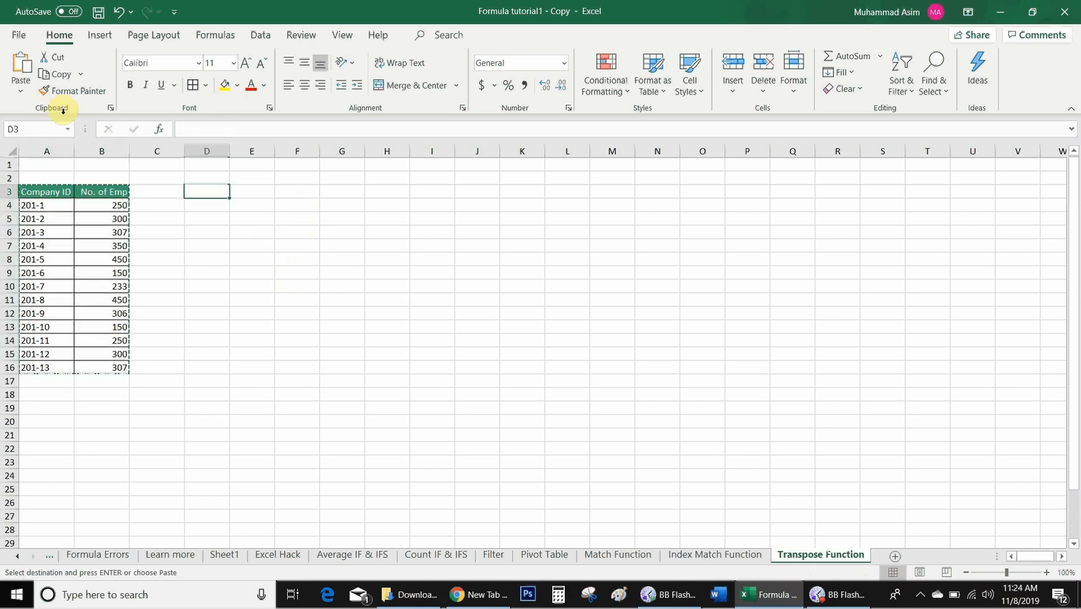
pyautogui.click(20, 90)
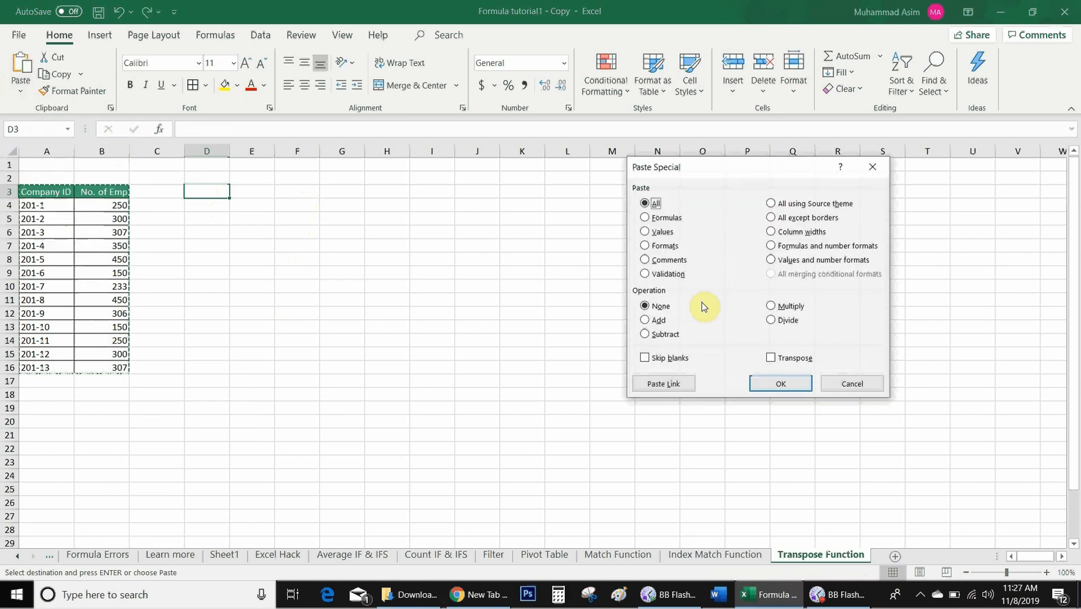
pyautogui.click(771, 359)
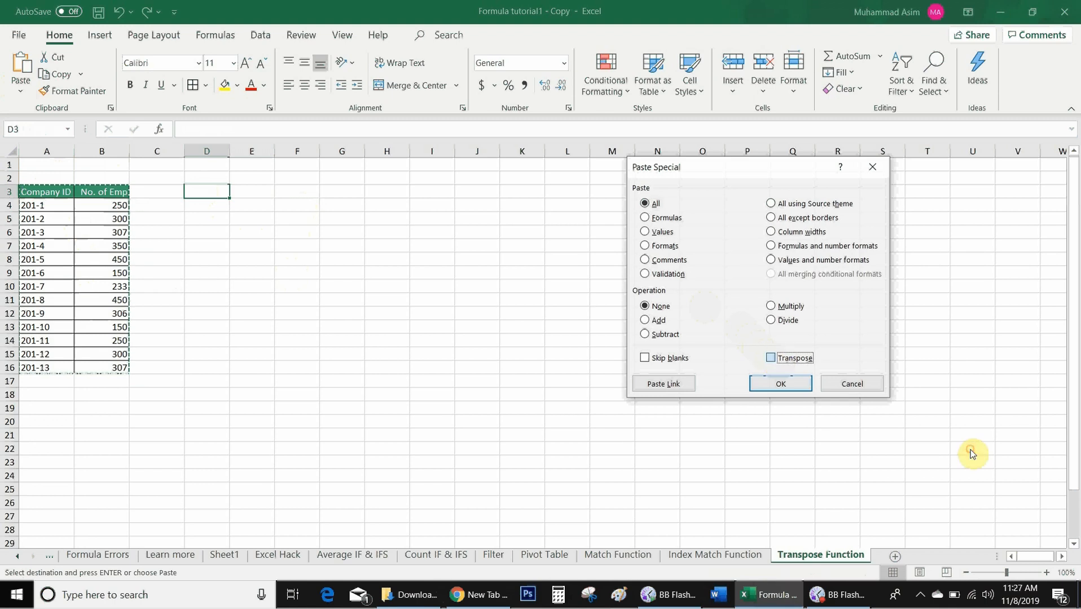
pyautogui.click(779, 385)
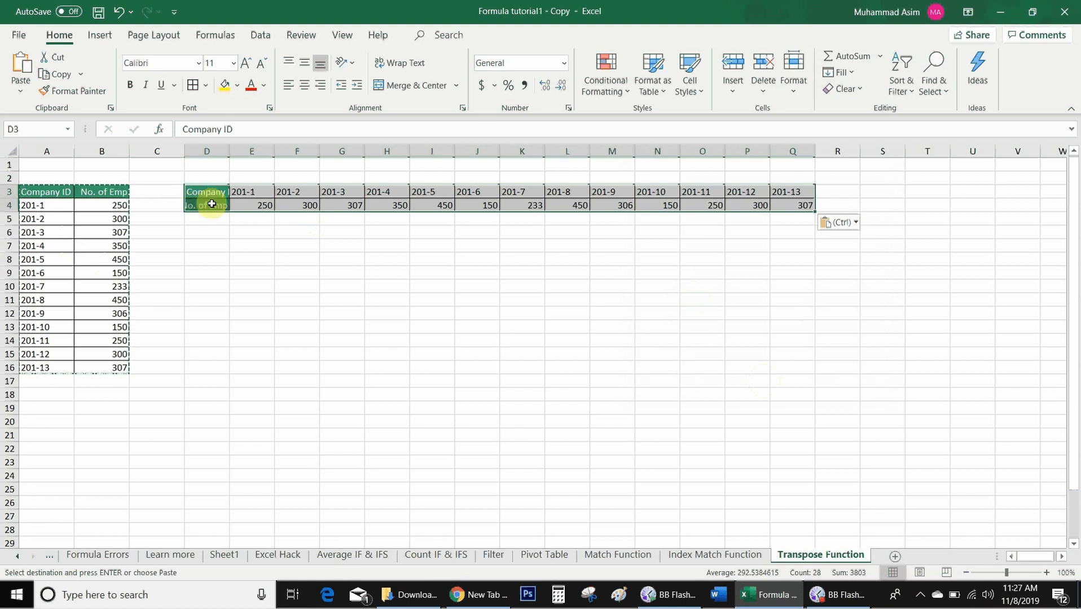
pyautogui.click(223, 167)
pyautogui.moveTo(230, 151); pyautogui.dragTo(288, 188)
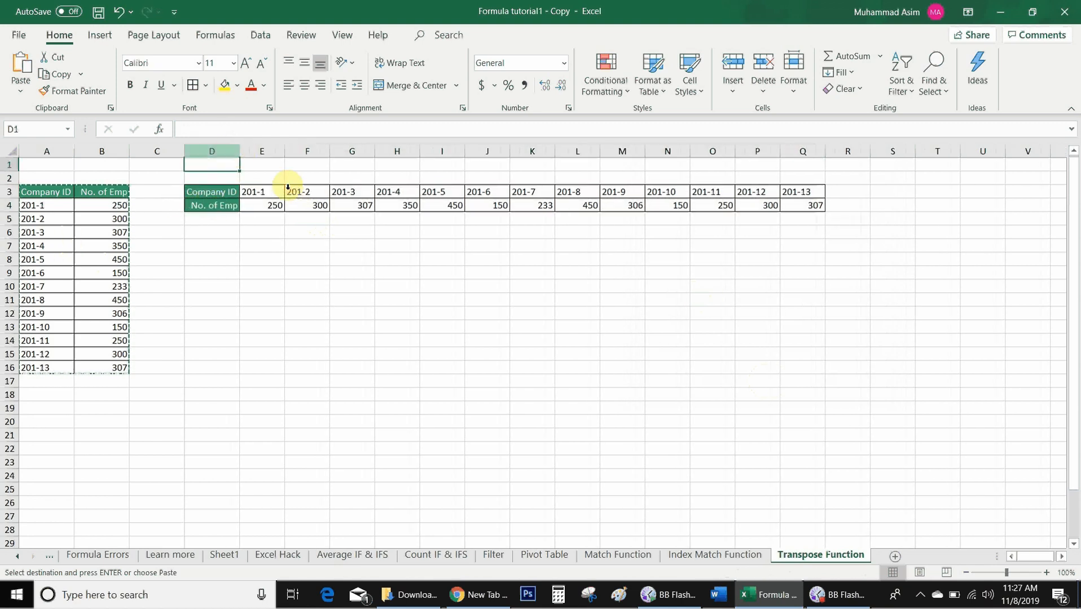
# - Change the number of employees for company 201-7 to 150 in the original vertical table
pyautogui.click(102, 280)
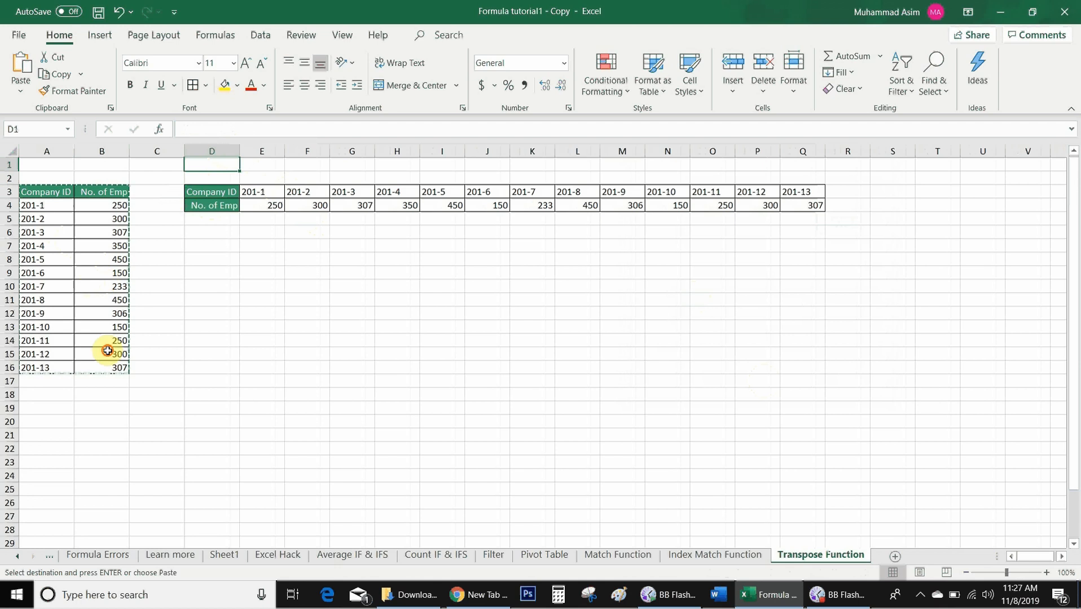
pyautogui.press('Escape')
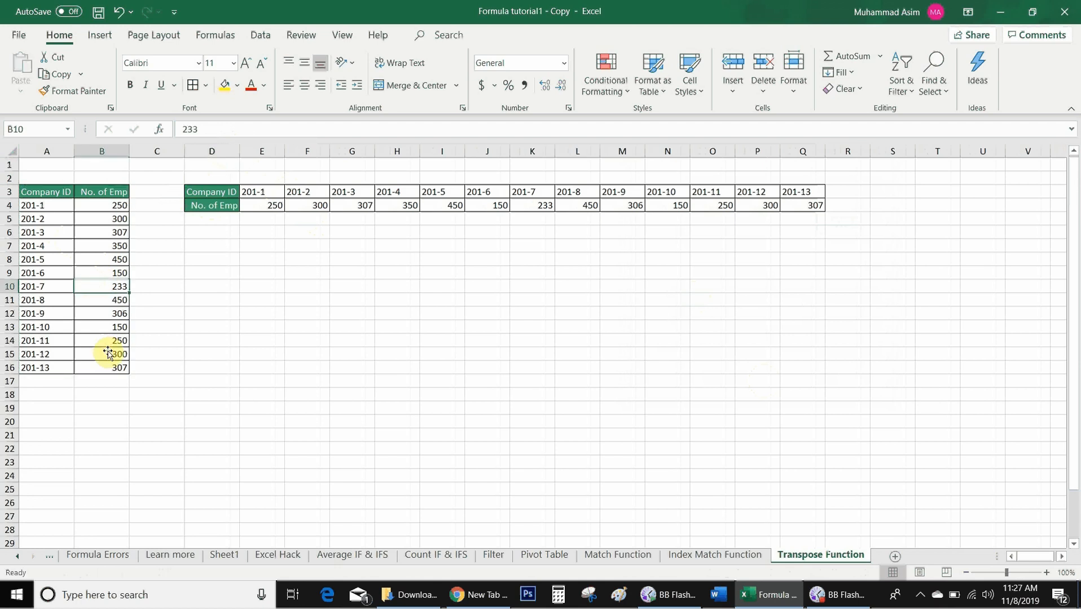
pyautogui.write('150')
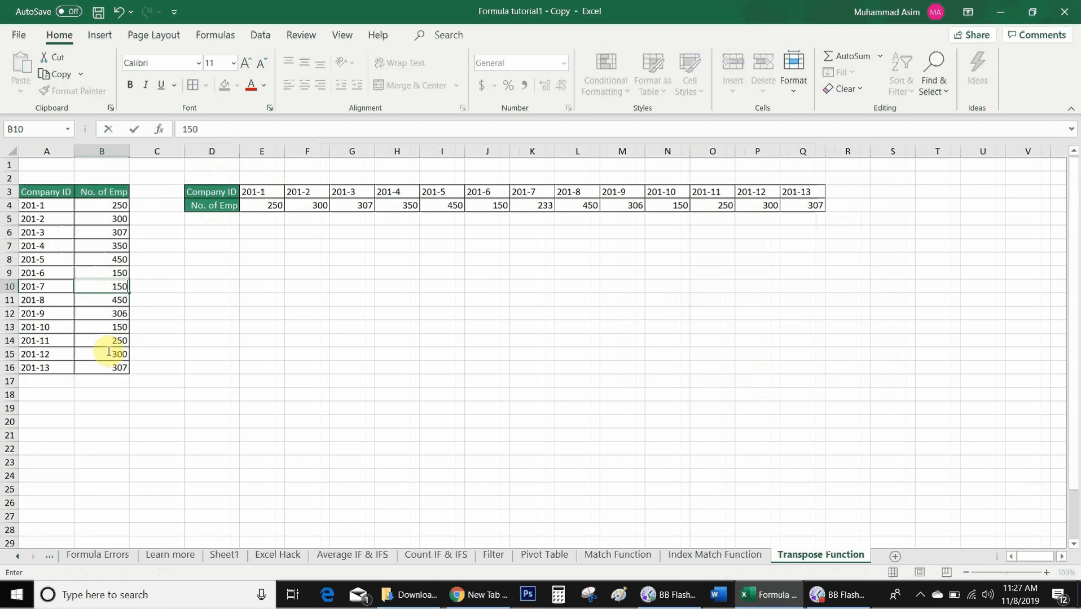
pyautogui.press('Return')
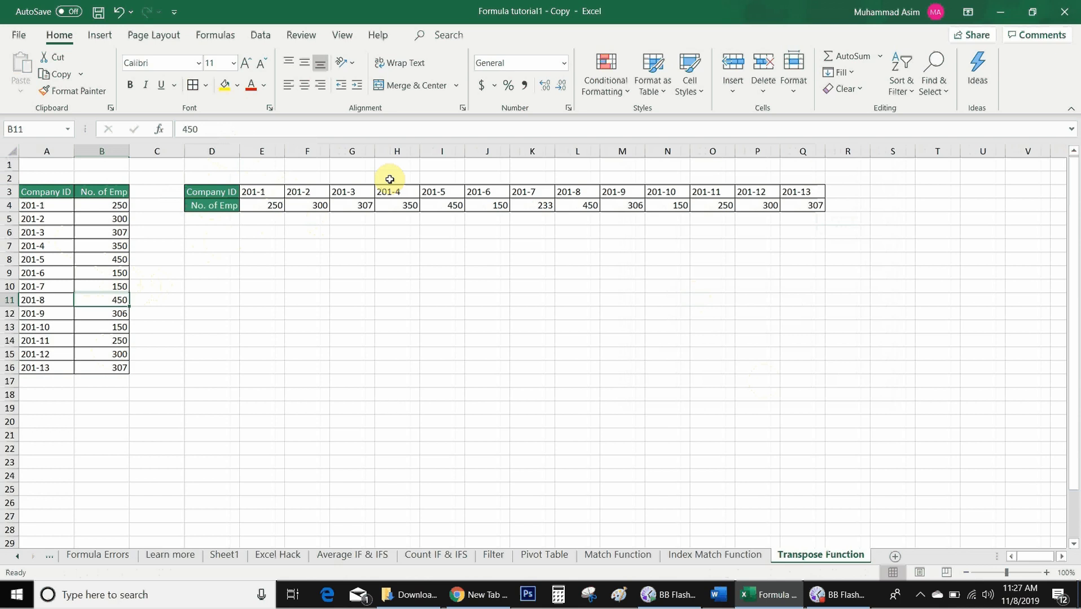
pyautogui.click(528, 204)
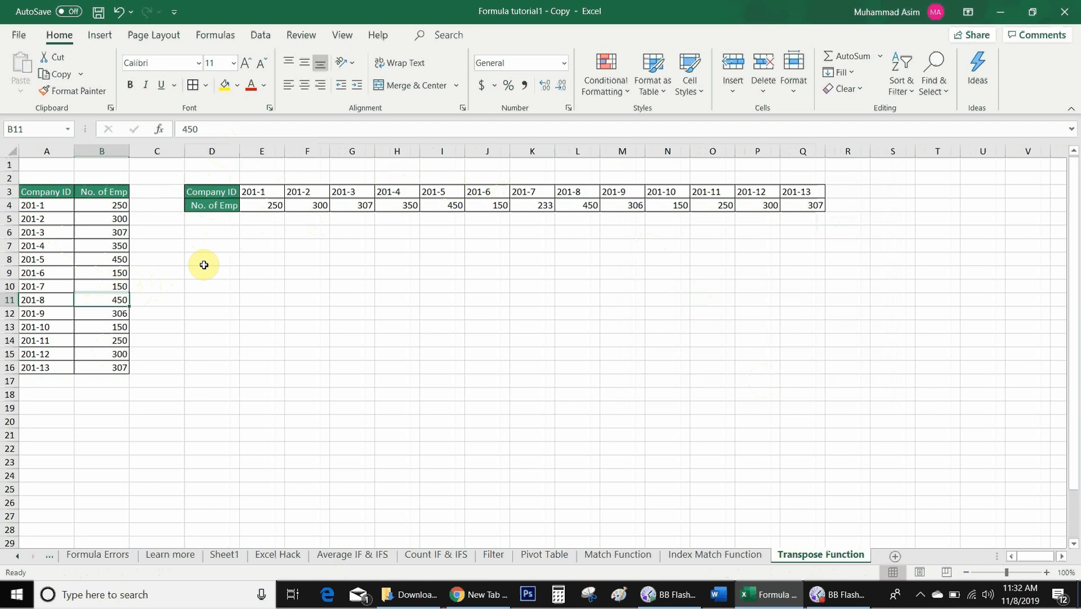
pyautogui.click(116, 274)
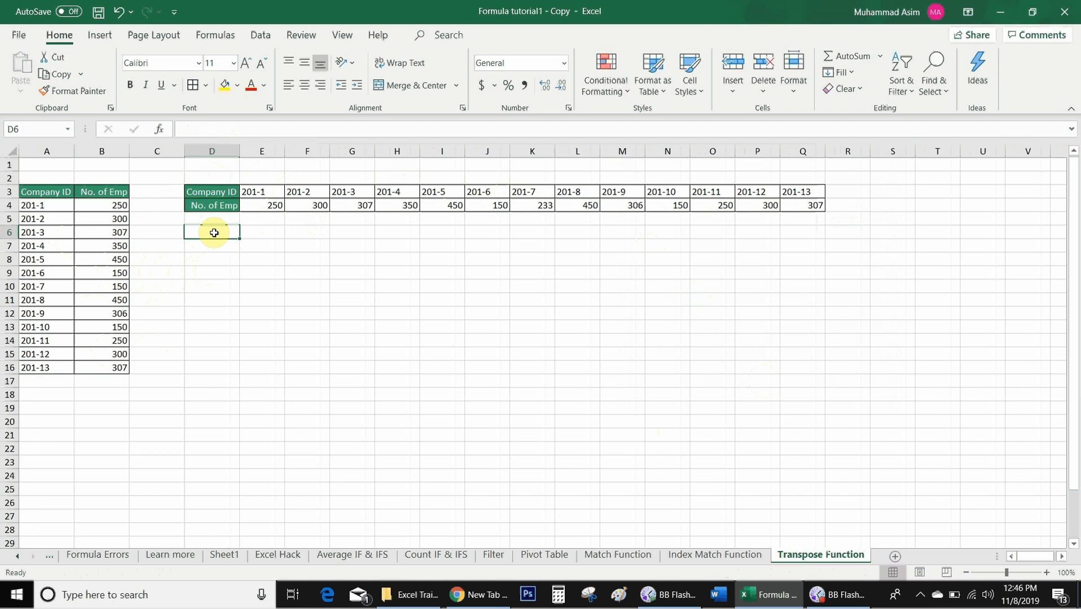
# - Try entering =TRANSPOSE(A3:B16) as an ordinary formula in the single cell D6
pyautogui.click(113, 219)
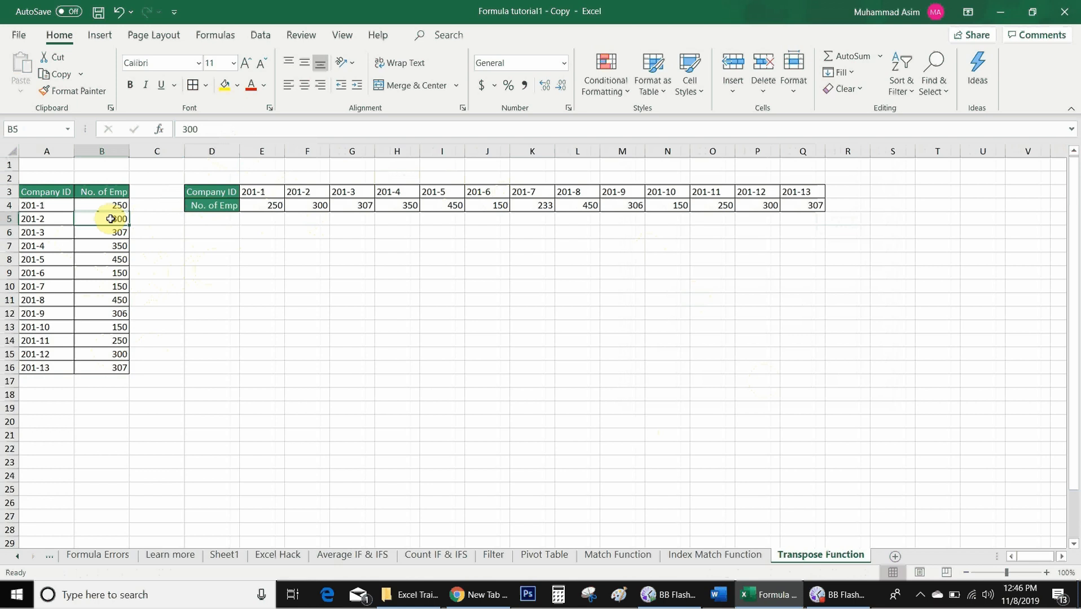
pyautogui.click(205, 233)
pyautogui.write('=tra')
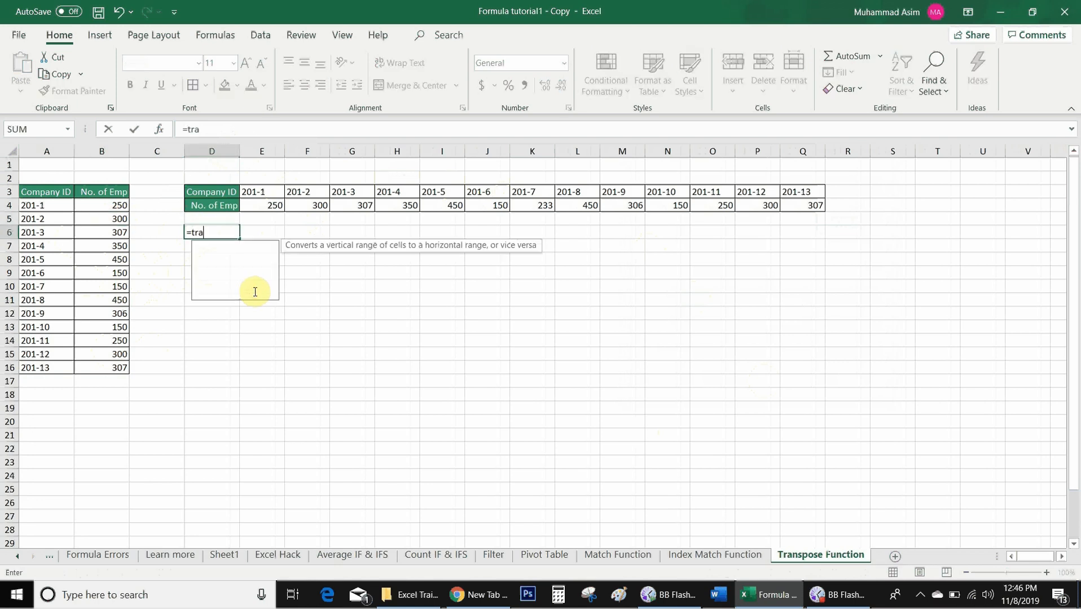
pyautogui.write('nspose(')
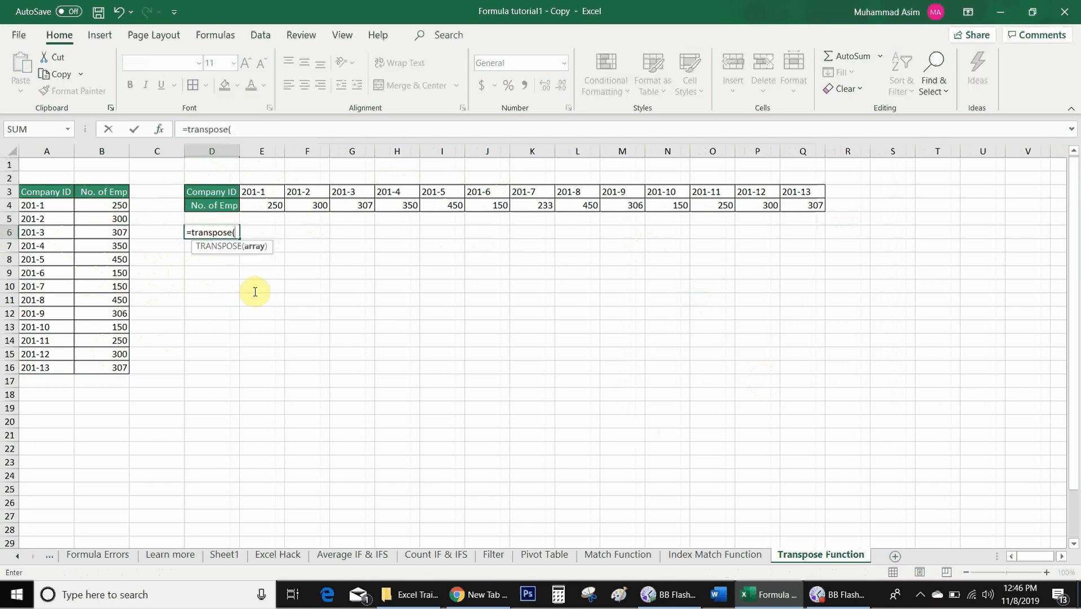
pyautogui.click(46, 191)
pyautogui.hotkey('ctrl', 'shift', 'Right')
pyautogui.hotkey('ctrl', 'shift', 'Down')
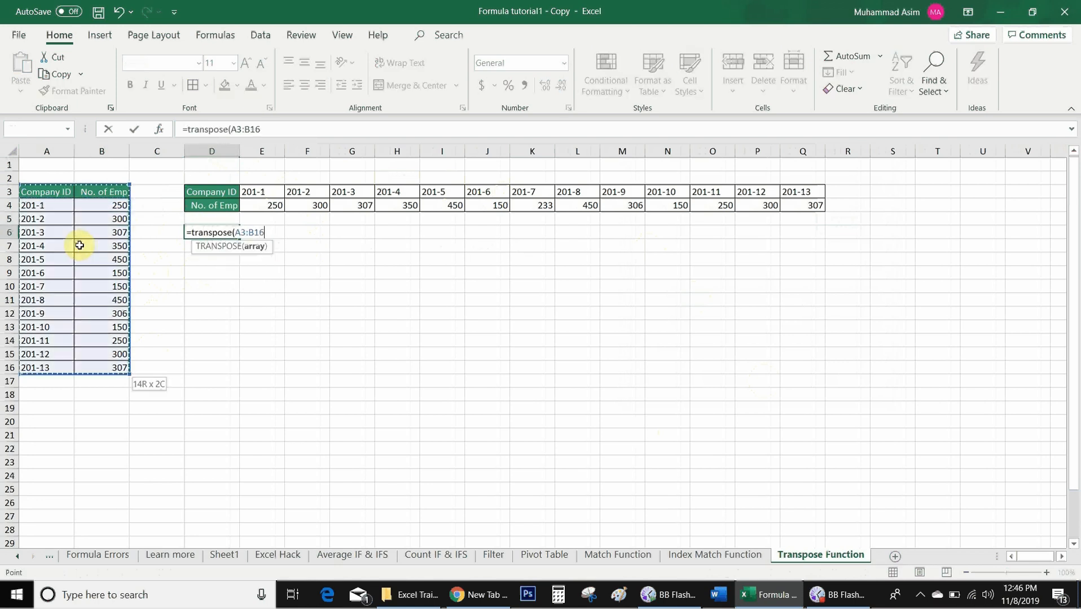
pyautogui.write(')')
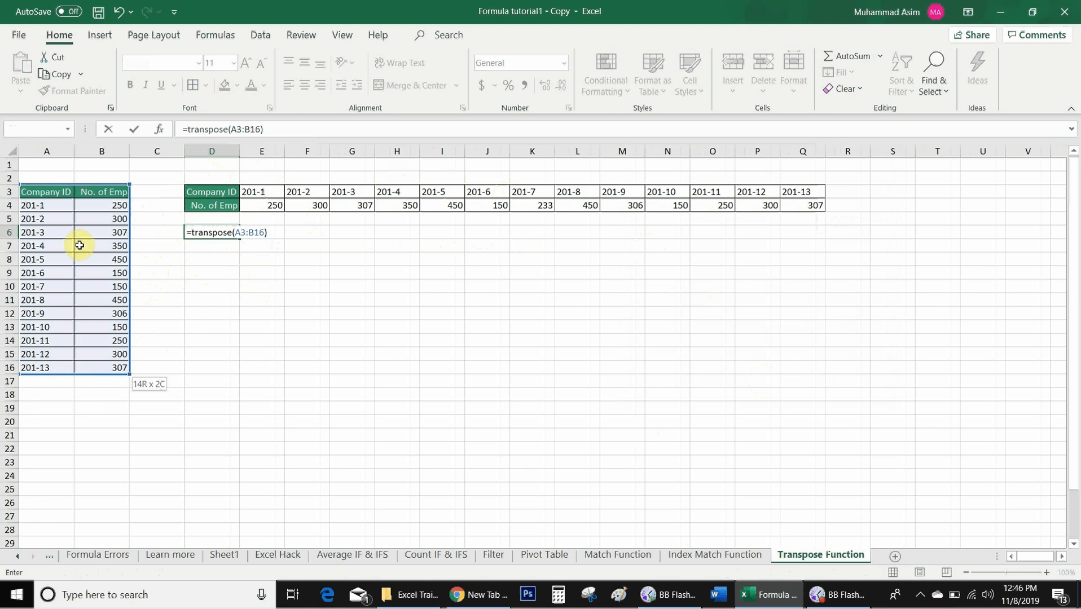
pyautogui.press('Return')
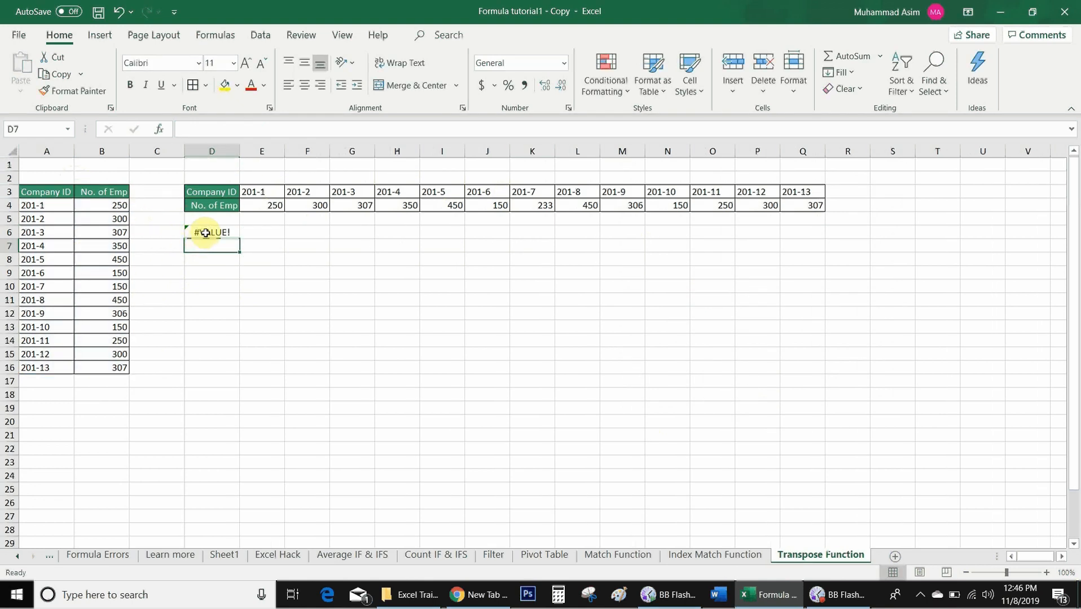
pyautogui.click(226, 233)
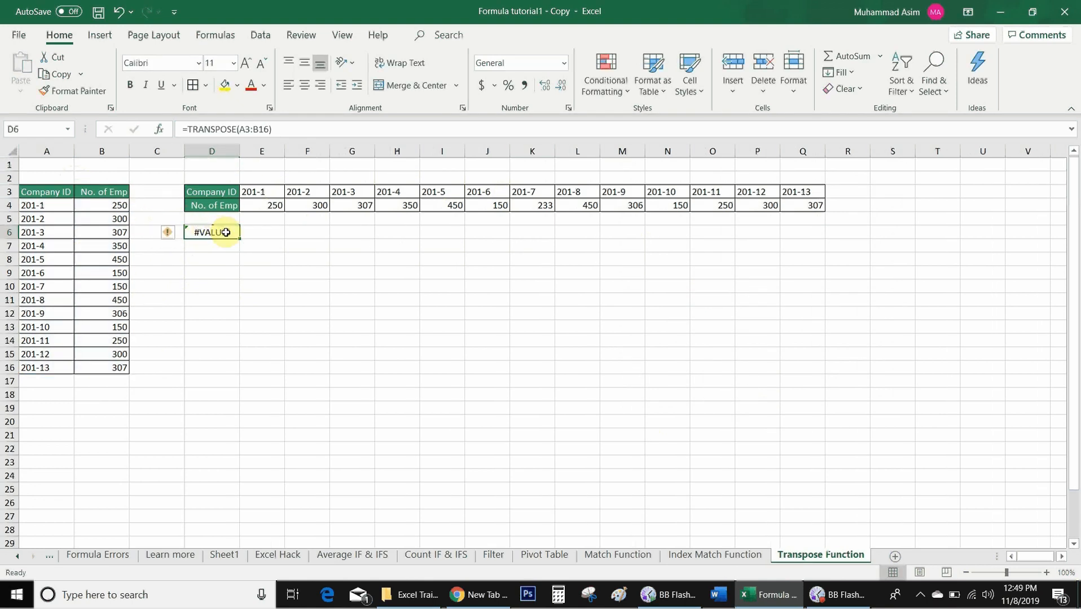
# - Select the source table A3:B16 to check how many rows and columns it spans
pyautogui.click(105, 220)
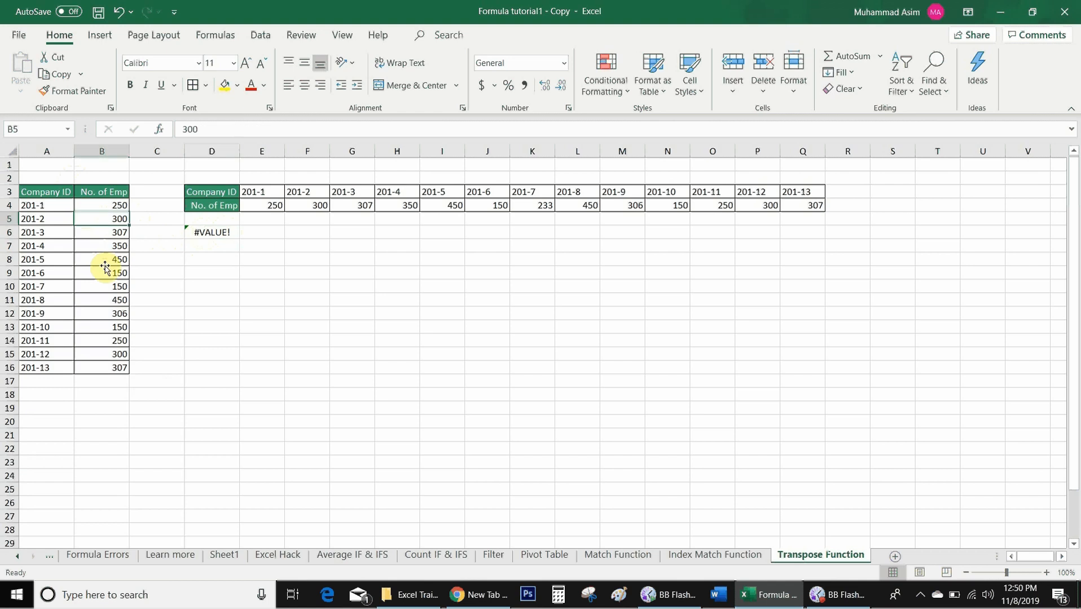
pyautogui.click(55, 195)
pyautogui.hotkey('shift', 'Right')
pyautogui.hotkey('shift', 'Down')
pyautogui.hotkey('shift', 'Down')
pyautogui.hotkey('shift', 'Down')
pyautogui.hotkey('shift', 'Down')
pyautogui.hotkey('ctrl', 'shift', 'Down')
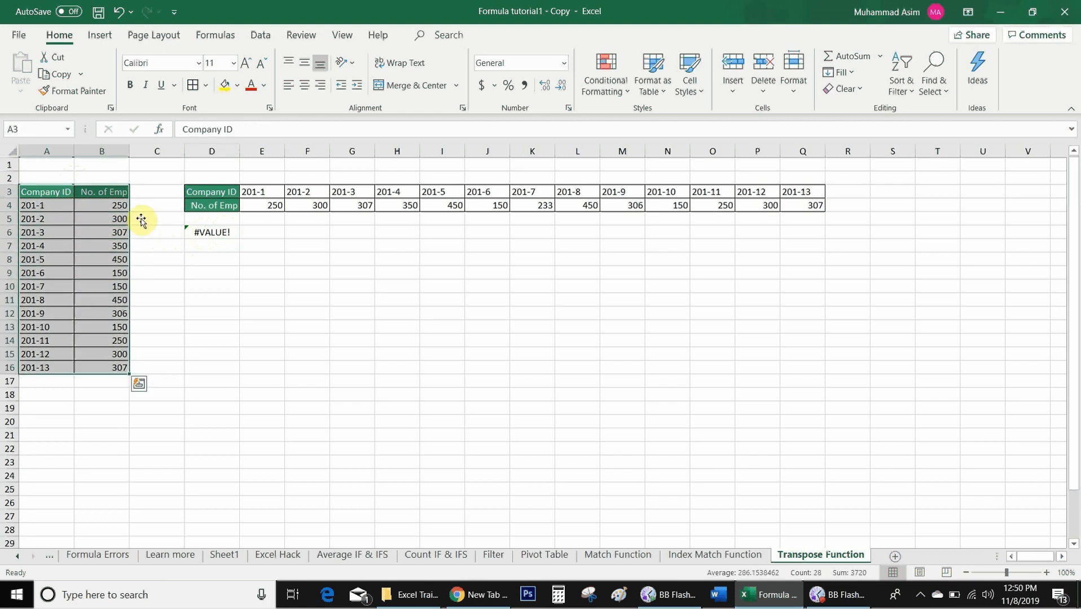
# - Clear the single-cell TRANSPOSE formula from D6
pyautogui.click(209, 233)
pyautogui.hotkey('shift', 'Down')
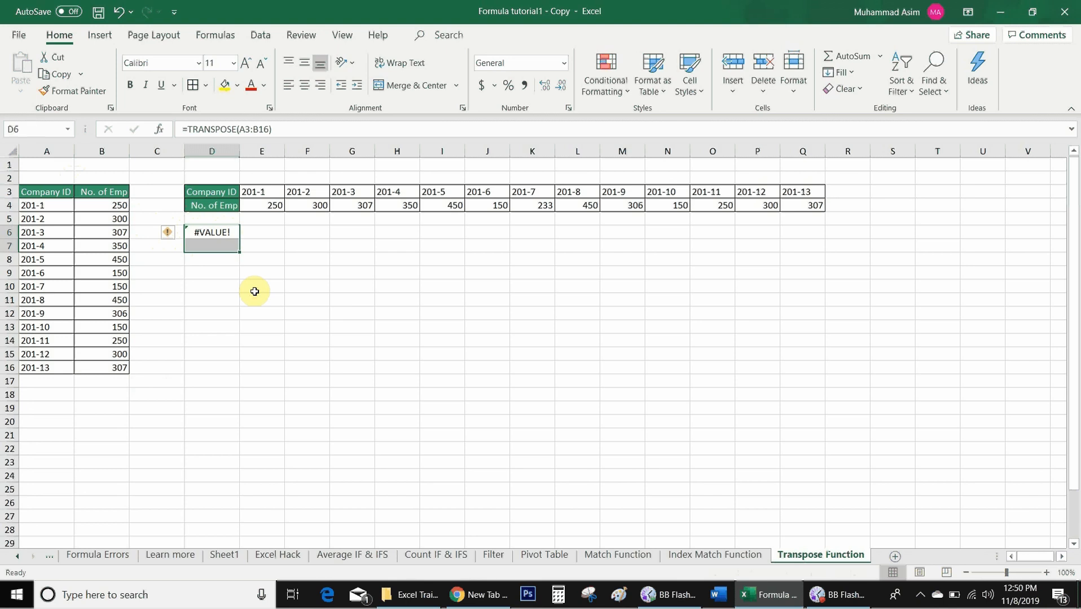
pyautogui.press('Delete')
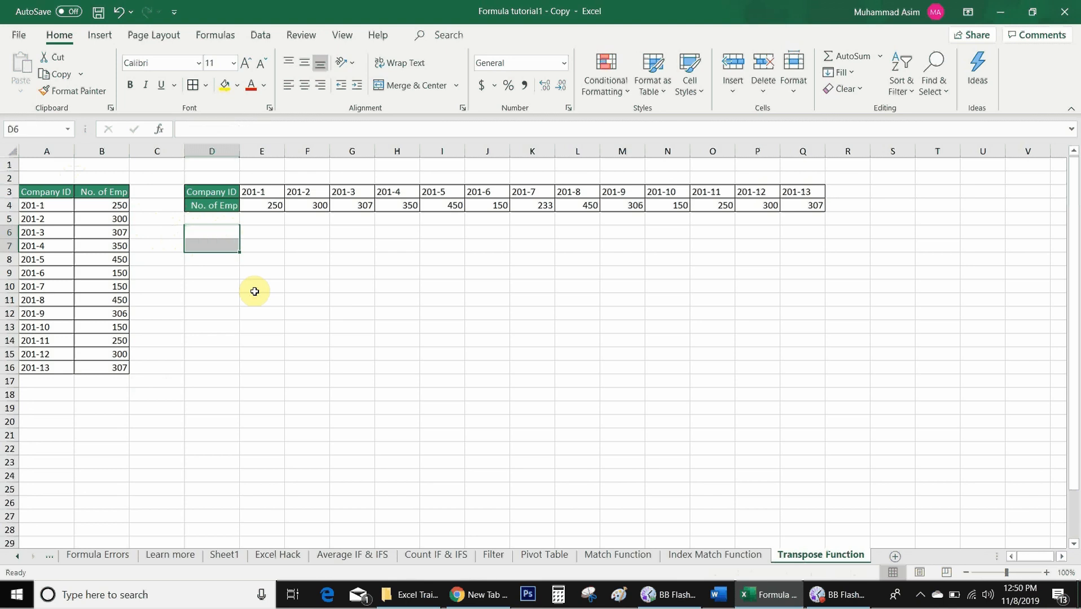
# - Enter =TRANSPOSE(A3:B16) as an array formula across the range D6:Q7
pyautogui.hotkey('shift', 'Up')
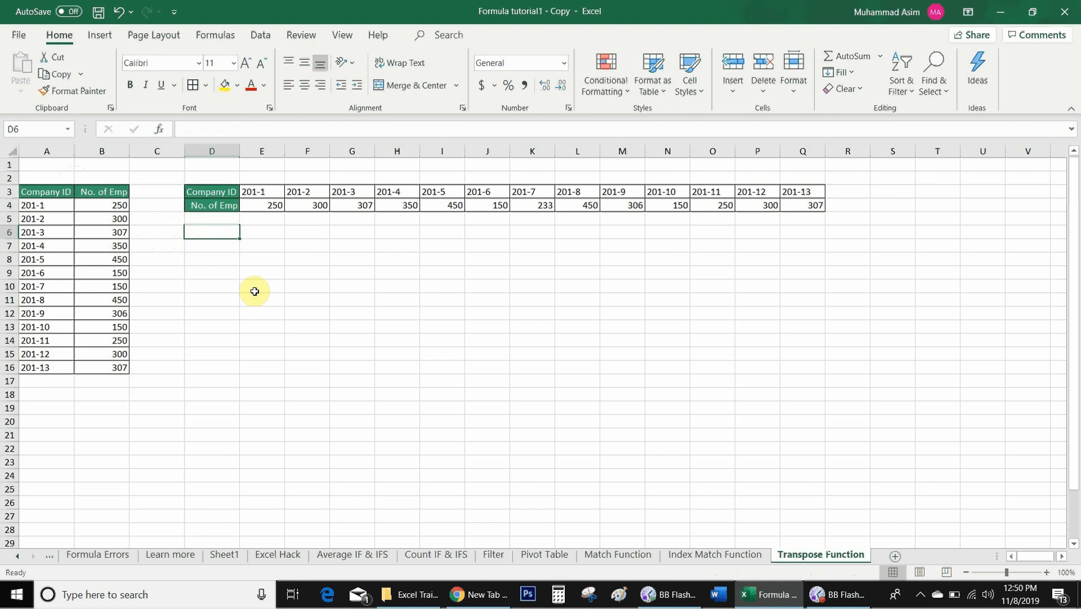
pyautogui.hotkey('shift', 'Down')
pyautogui.hotkey('shift', 'Right')
pyautogui.hotkey('shift', 'Right')
pyautogui.hotkey('shift', 'Right')
pyautogui.hotkey('shift', 'Right')
pyautogui.hotkey('shift', 'Right')
pyautogui.hotkey('shift', 'Right')
pyautogui.hotkey('shift', 'Right')
pyautogui.hotkey('shift', 'Right')
pyautogui.hotkey('shift', 'Right')
pyautogui.hotkey('shift', 'Right')
pyautogui.hotkey('shift', 'Right')
pyautogui.hotkey('shift', 'Right')
pyautogui.hotkey('shift', 'Right')
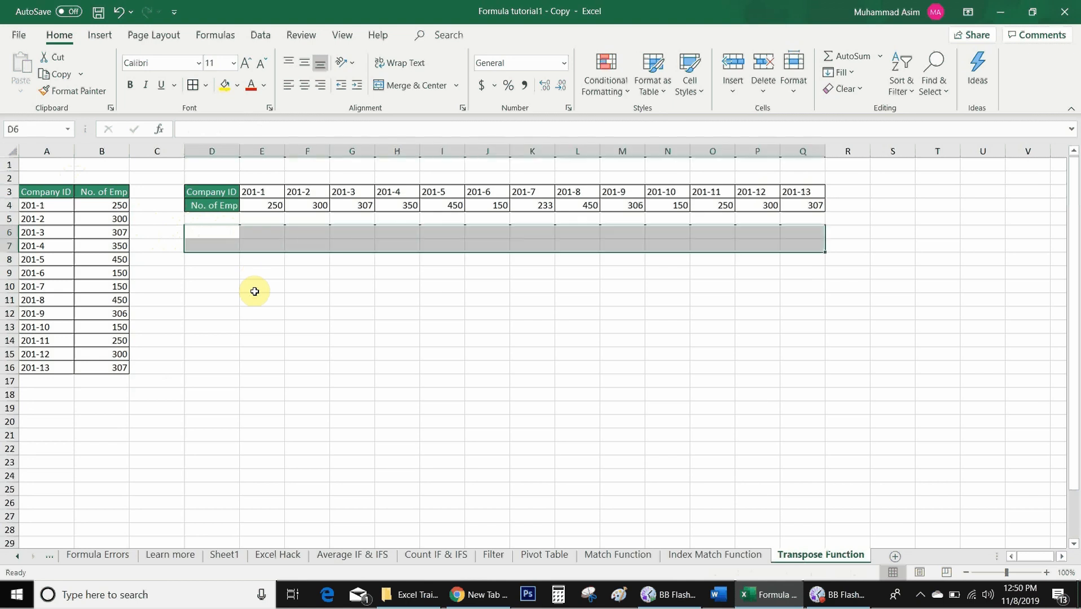
pyautogui.write('=transpose(')
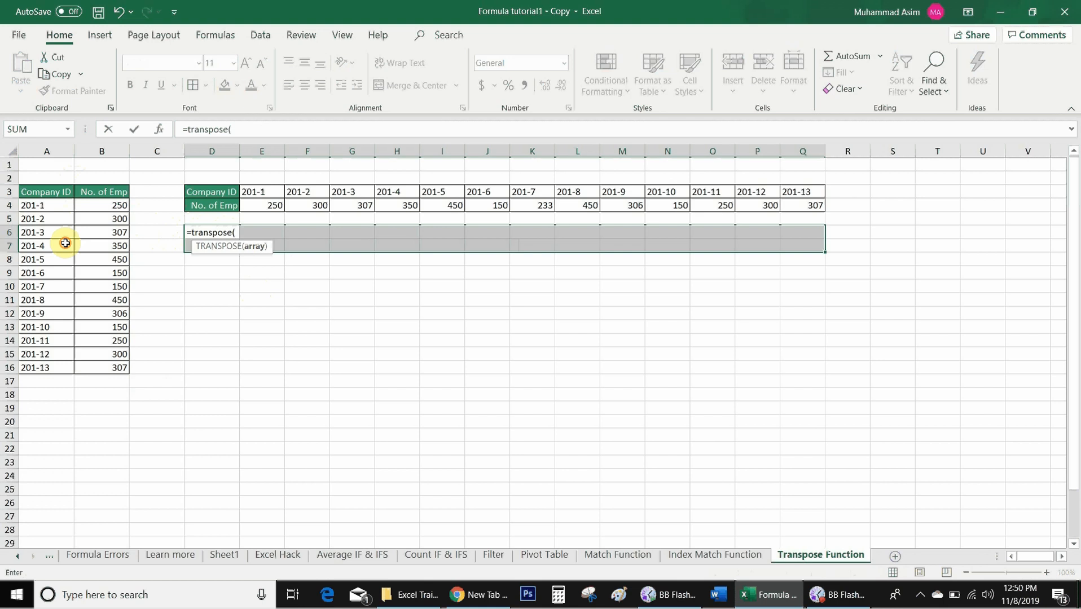
pyautogui.moveTo(46, 192); pyautogui.dragTo(101, 367)
pyautogui.write(')')
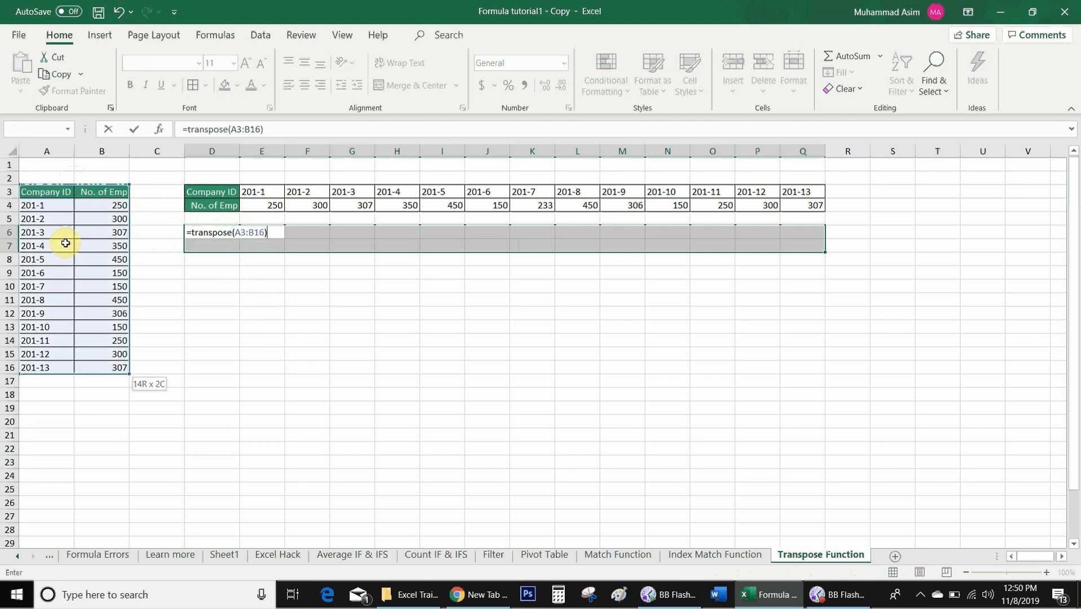
pyautogui.hotkey('ctrl', 'shift', 'Return')
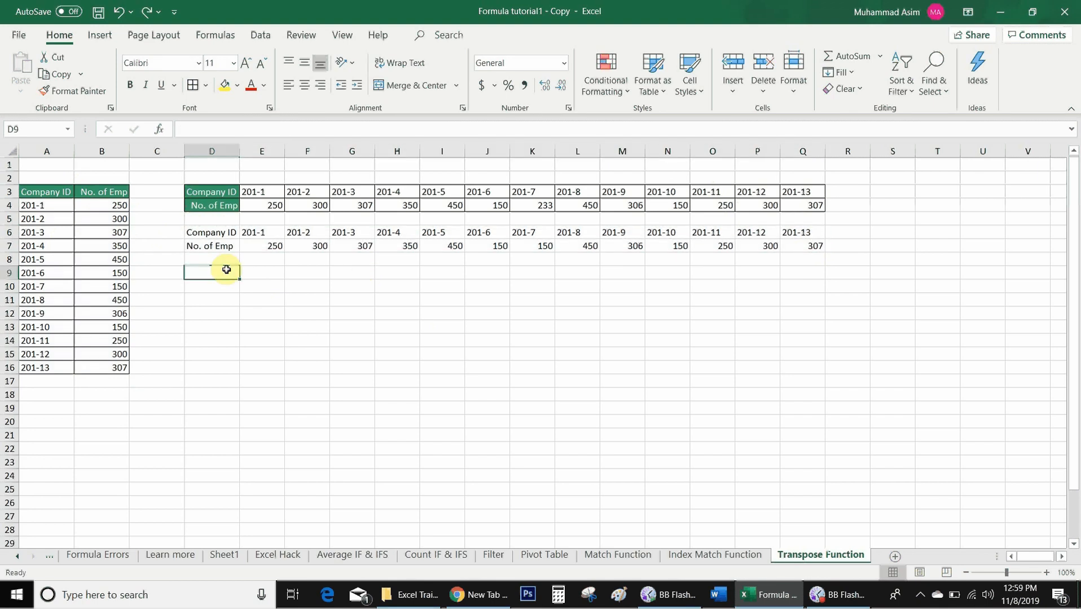
# - Enter =TRANSPOSE(A3:B16) as an array formula across the smaller range D9:N10
pyautogui.hotkey('shift', 'Right')
pyautogui.hotkey('shift', 'Right')
pyautogui.hotkey('shift', 'Right')
pyautogui.hotkey('shift', 'Right')
pyautogui.hotkey('shift', 'Right')
pyautogui.hotkey('shift', 'Right')
pyautogui.hotkey('shift', 'Right')
pyautogui.hotkey('shift', 'Right')
pyautogui.hotkey('shift', 'Right')
pyautogui.hotkey('shift', 'Right')
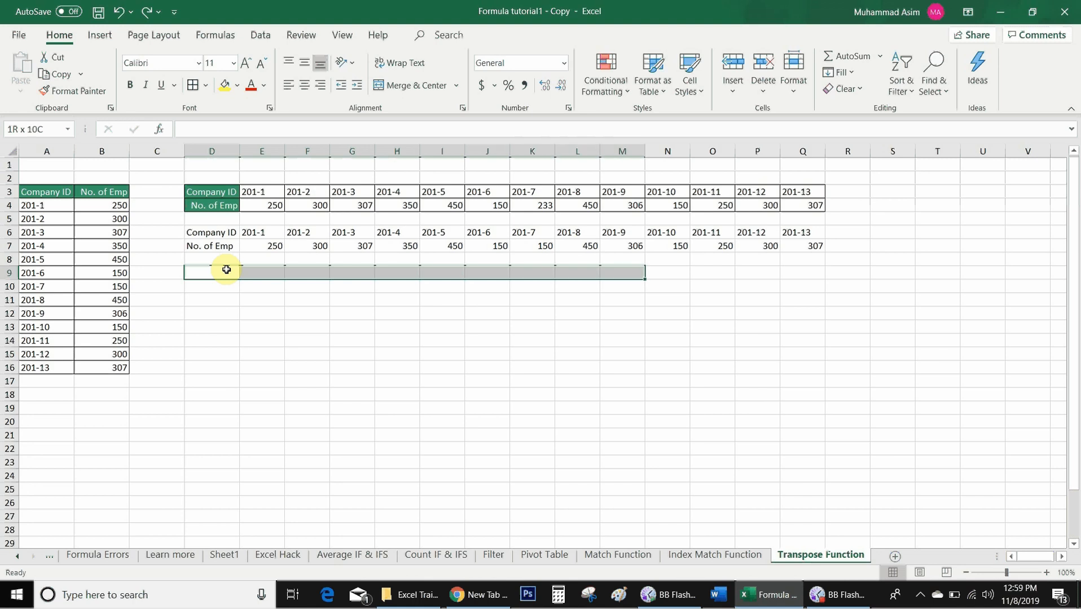
pyautogui.hotkey('shift', 'Down')
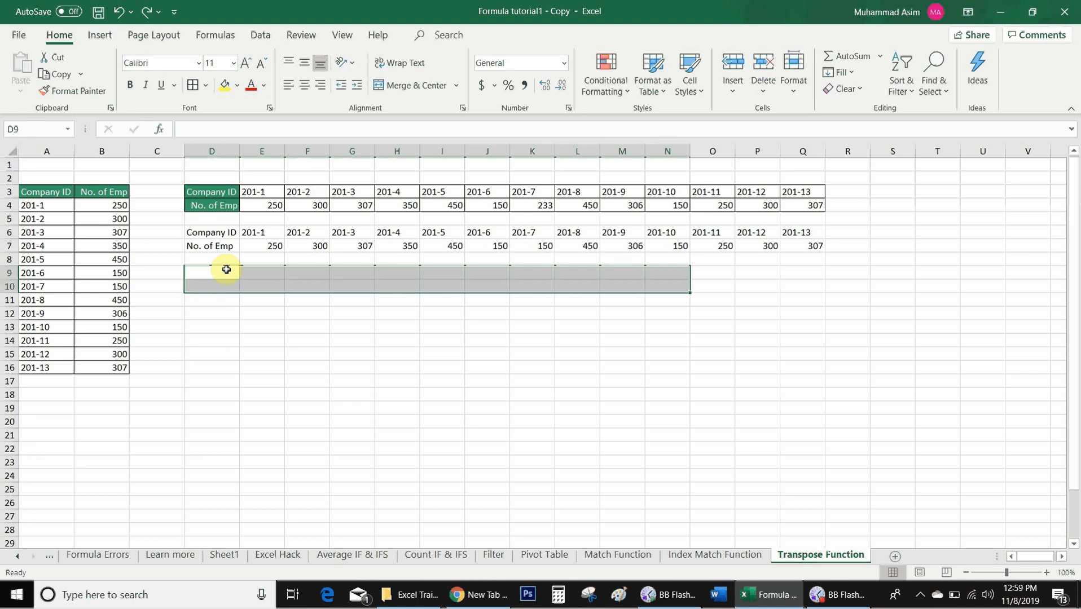
pyautogui.write('=transp')
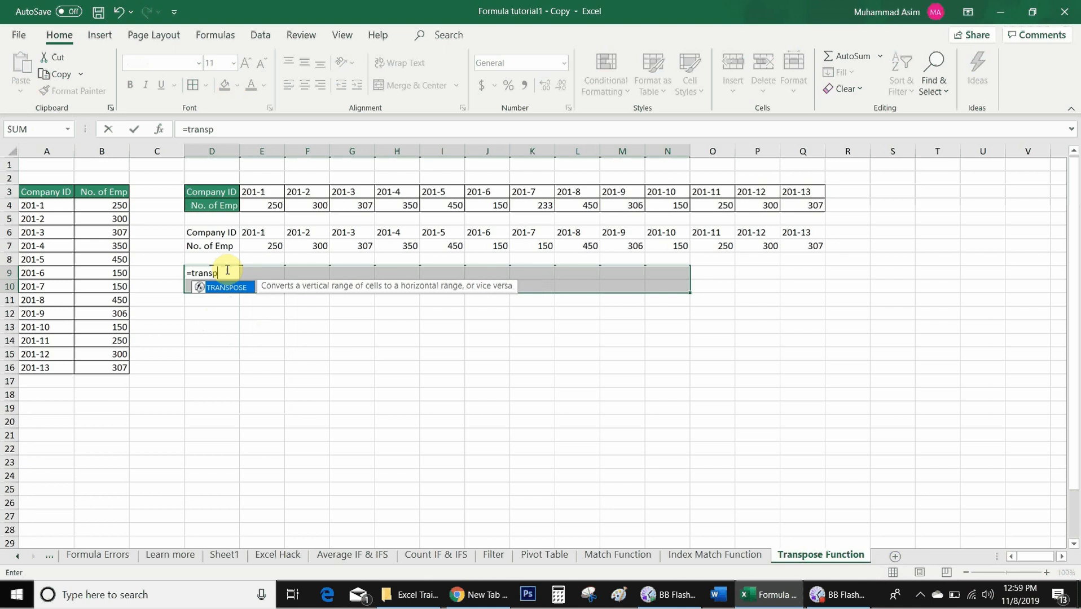
pyautogui.write('ose(')
pyautogui.press('Left')
pyautogui.press('Left')
pyautogui.press('Left')
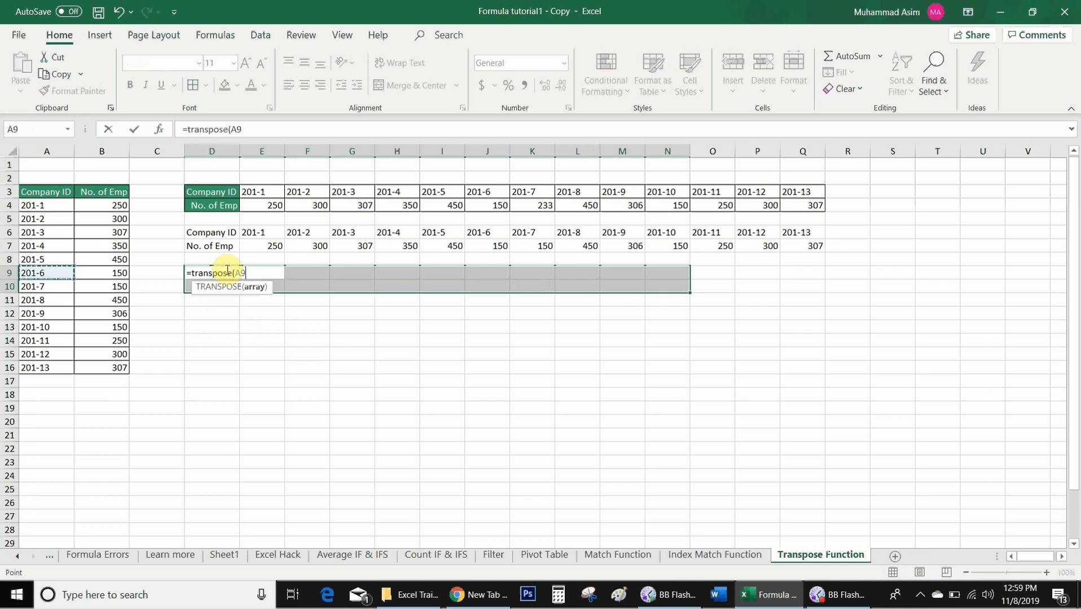
pyautogui.press('Up')
pyautogui.press('Up')
pyautogui.press('Up')
pyautogui.press('Up')
pyautogui.press('Up')
pyautogui.press('Up')
pyautogui.hotkey('shift', 'Right')
pyautogui.hotkey('ctrl', 'shift', 'Down')
pyautogui.write(')')
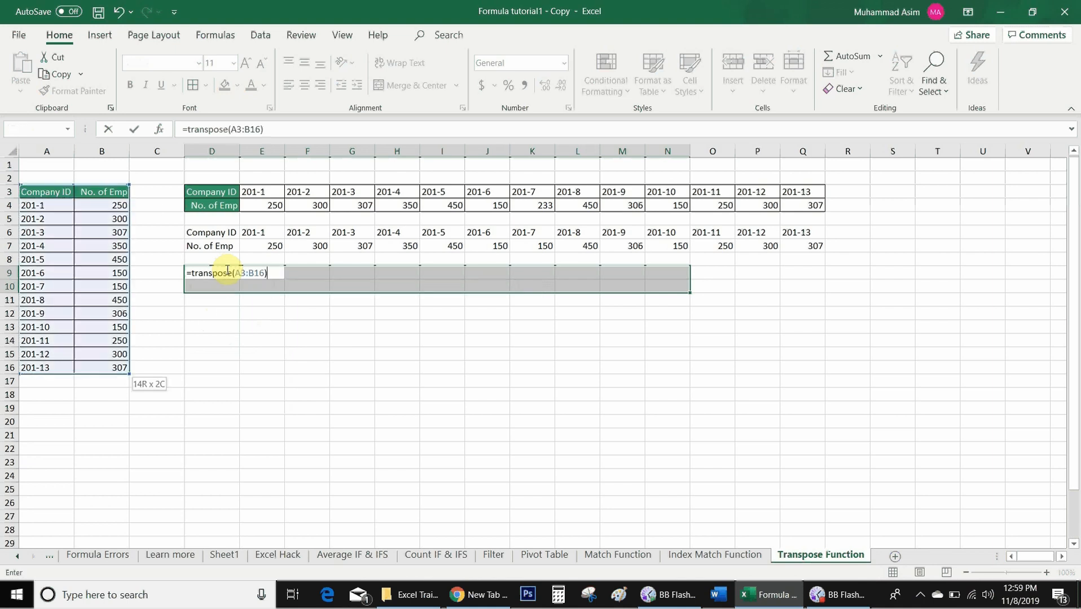
pyautogui.hotkey('ctrl', 'shift', 'Return')
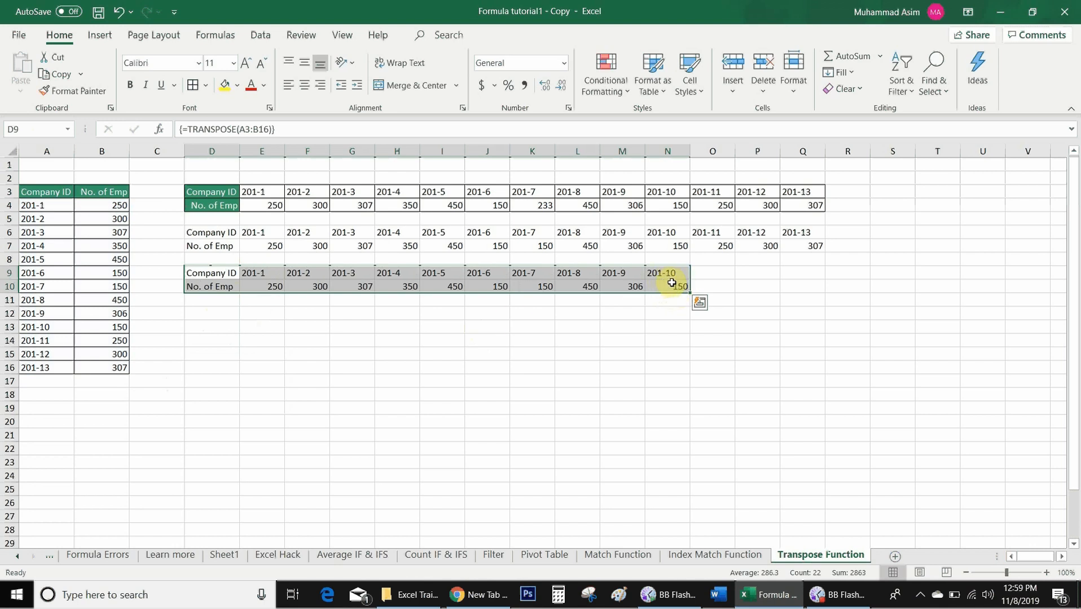
# - Select the transposed array D9:N10 and fill it across to column Q
pyautogui.click(67, 331)
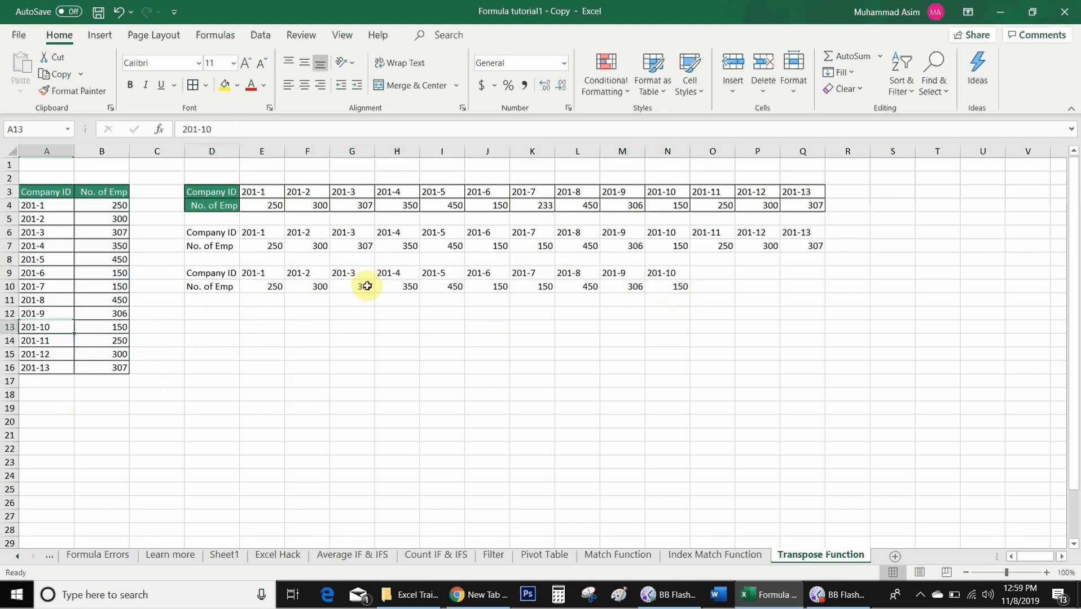
pyautogui.moveTo(210, 280); pyautogui.dragTo(680, 289)
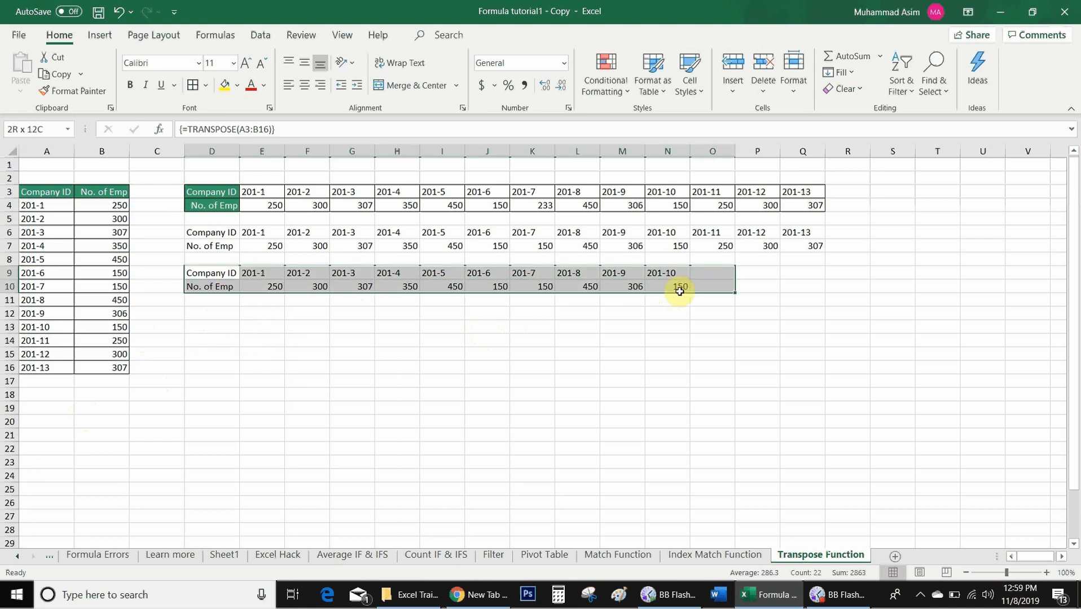
pyautogui.moveTo(862, 366); pyautogui.dragTo(808, 289)
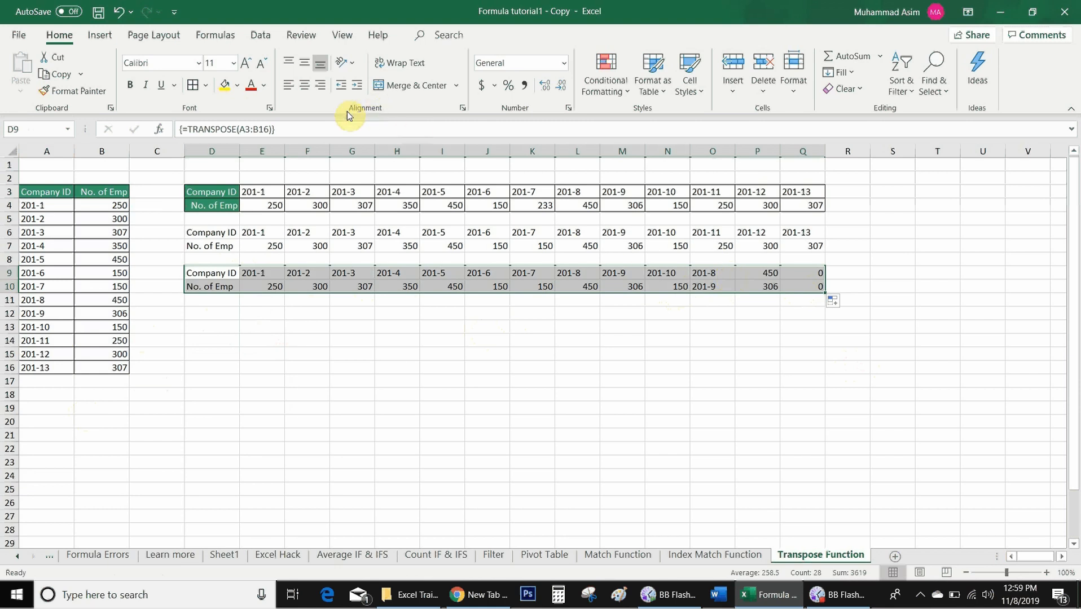
# - Evaluate the TRANSPOSE formula to its values in place and enter it as an array formula across D9:Q10
pyautogui.click(304, 129)
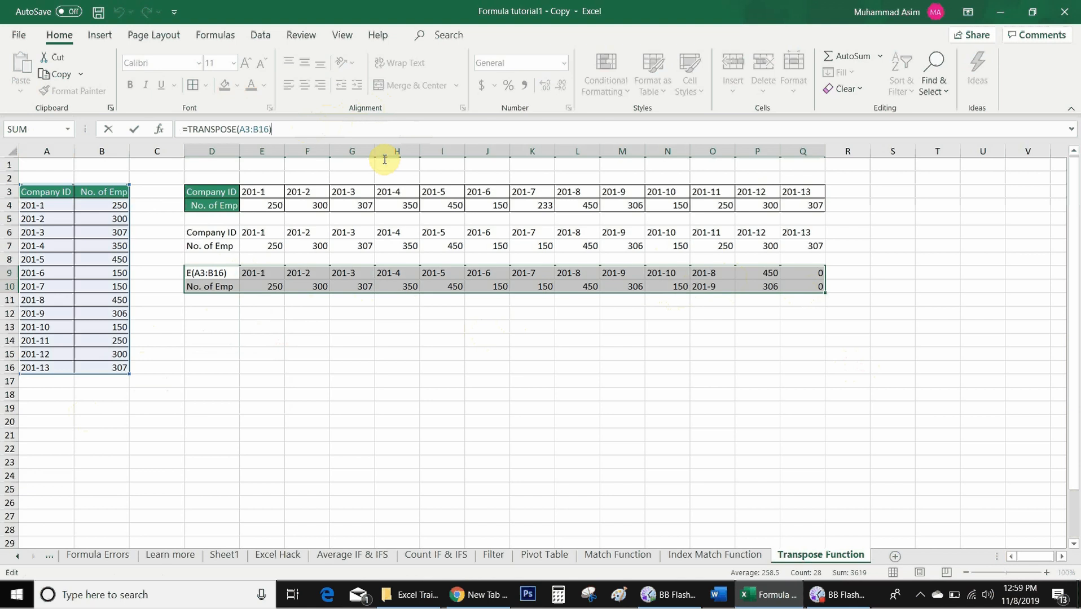
pyautogui.press('F9')
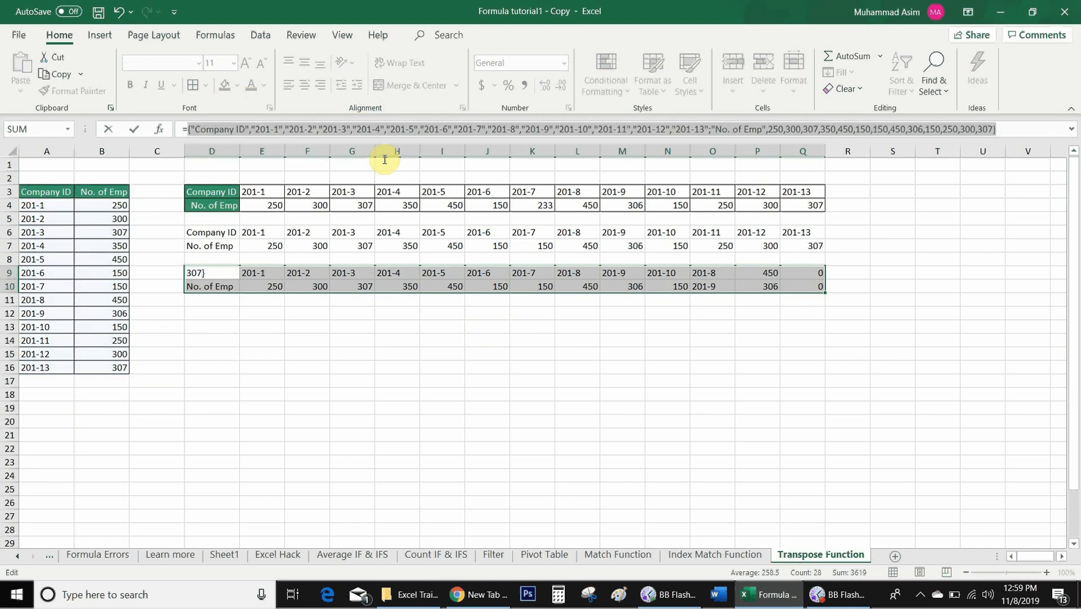
pyautogui.hotkey('ctrl', 'shift', 'Return')
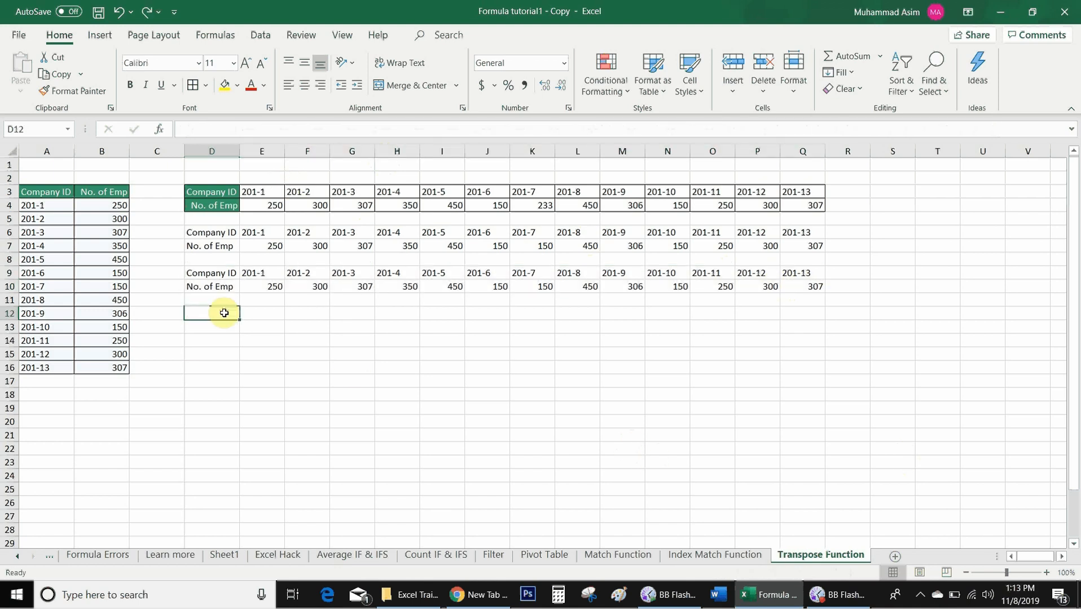
# - Enter the first data row's cell references as plain text, A4 in E12 and B4 in E13
pyautogui.click(243, 308)
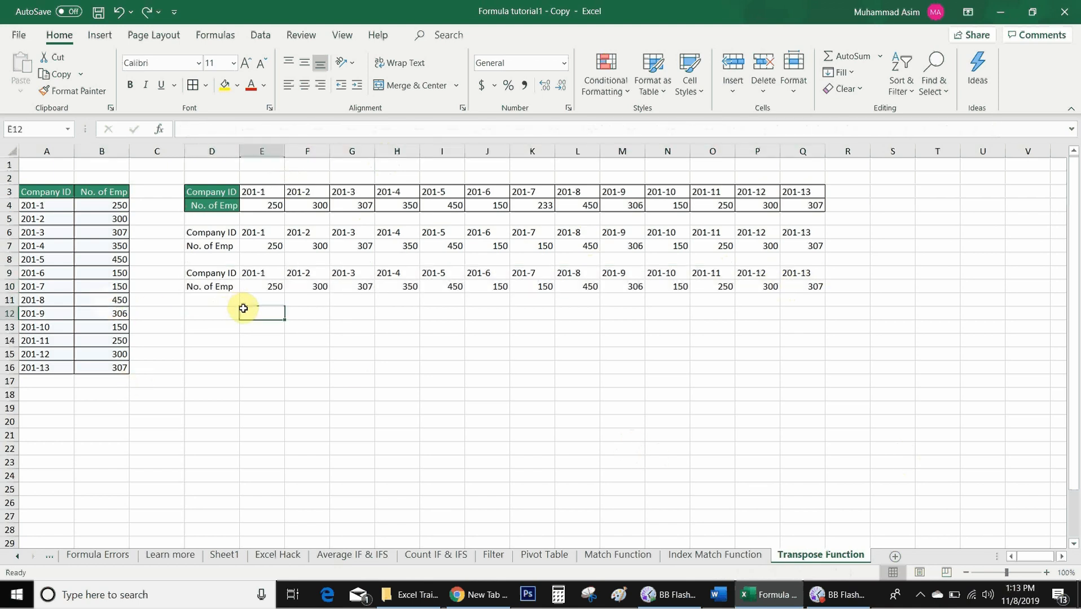
pyautogui.moveTo(45, 207); pyautogui.dragTo(47, 252)
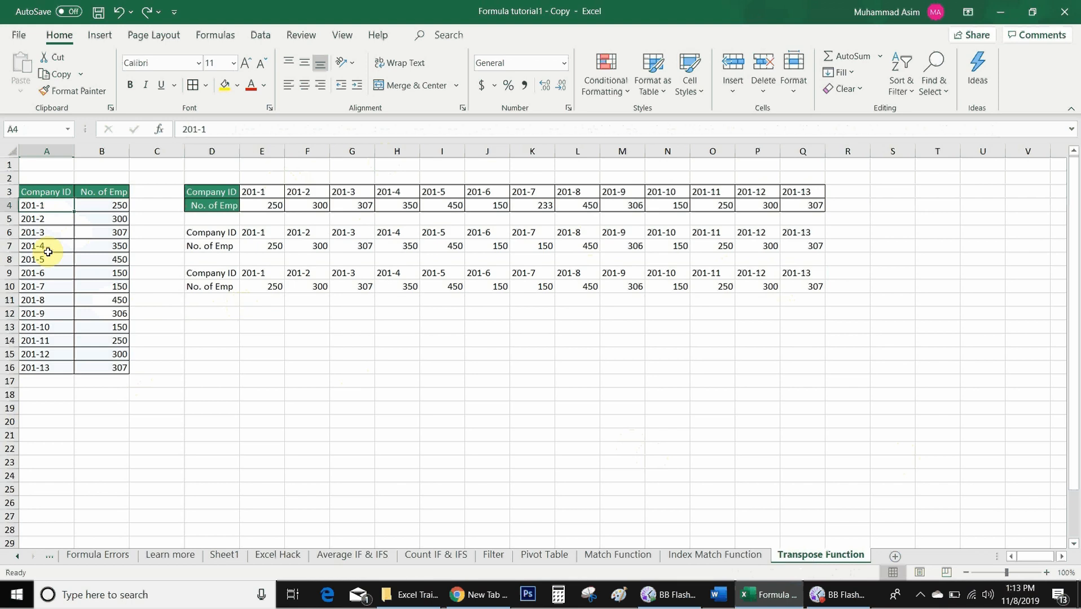
pyautogui.click(84, 202)
pyautogui.click(258, 308)
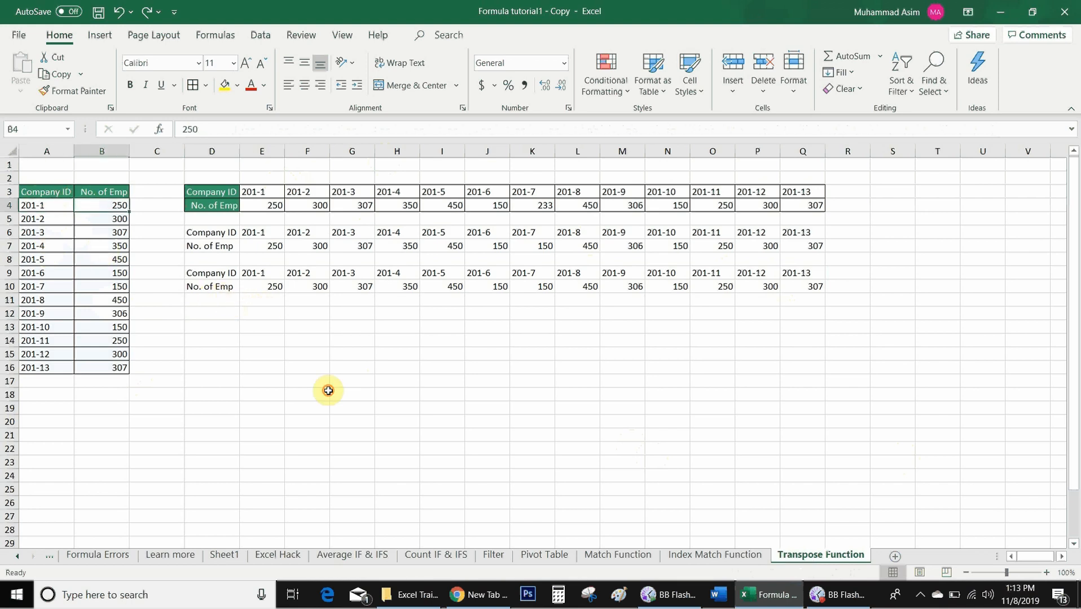
pyautogui.write('A4')
pyautogui.press('Return')
pyautogui.write('B4')
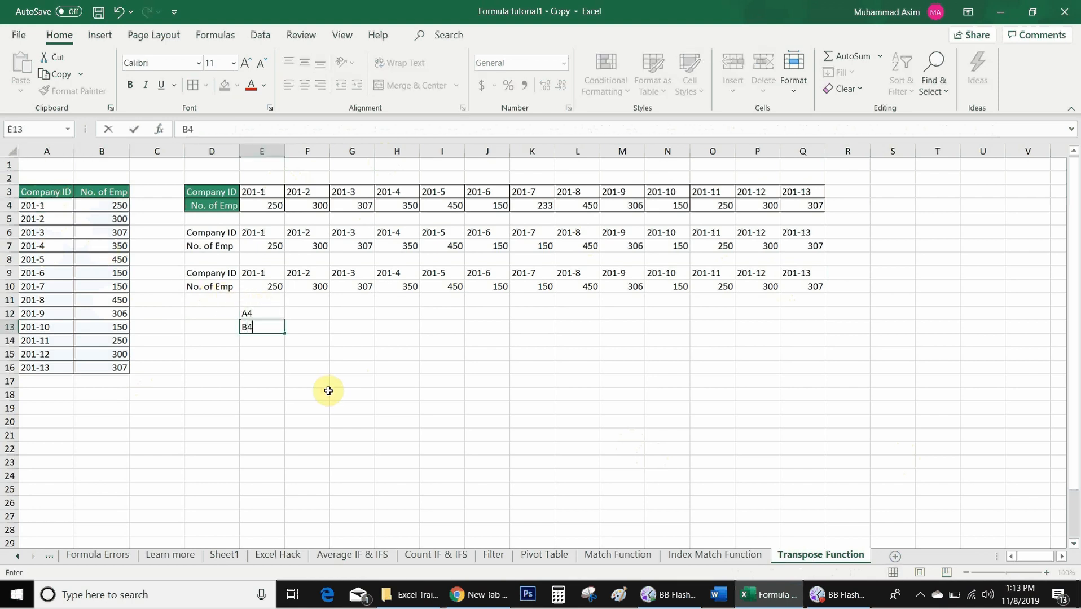
pyautogui.press('Left')
pyautogui.press('Right')
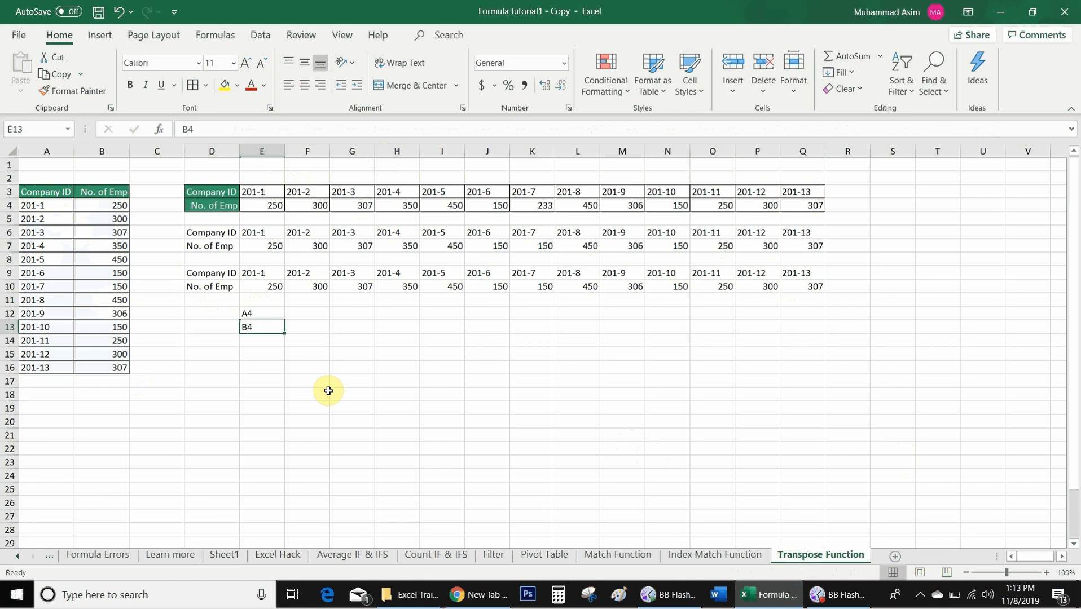
# - Prefix the text references in E12 and E13 with kt and fill both cells across to column Q
pyautogui.press('Up')
pyautogui.press('F2')
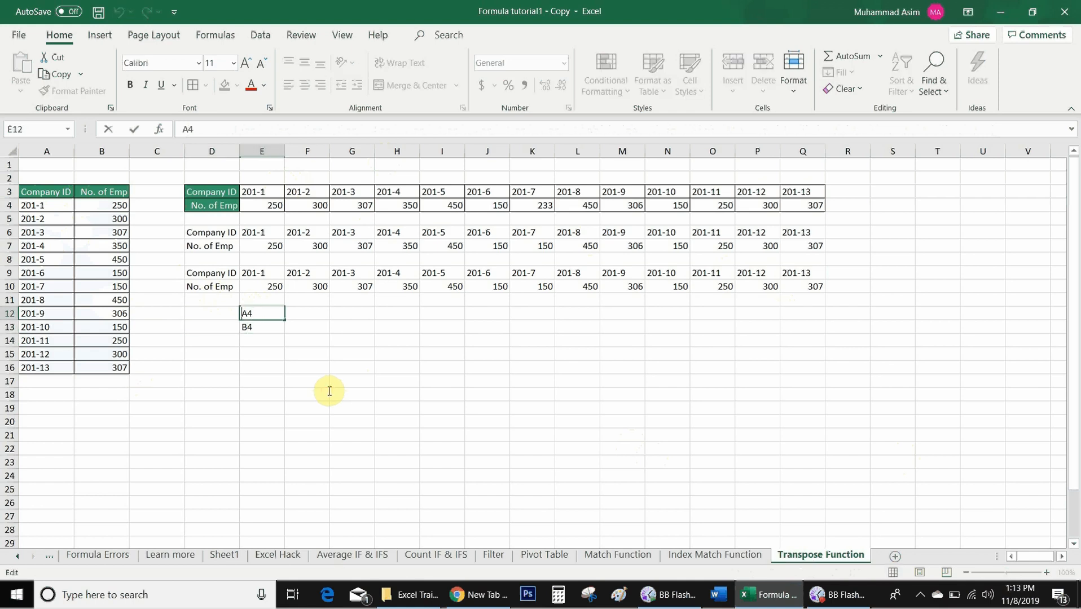
pyautogui.write('kt')
pyautogui.press('Return')
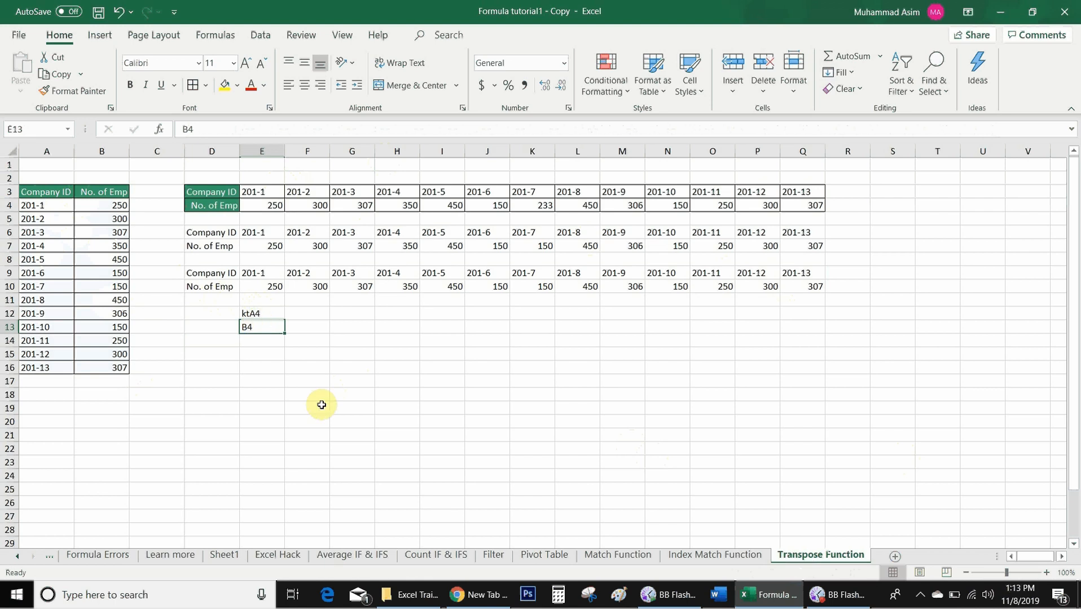
pyautogui.press('F2')
pyautogui.hotkey('ctrl', 'e')
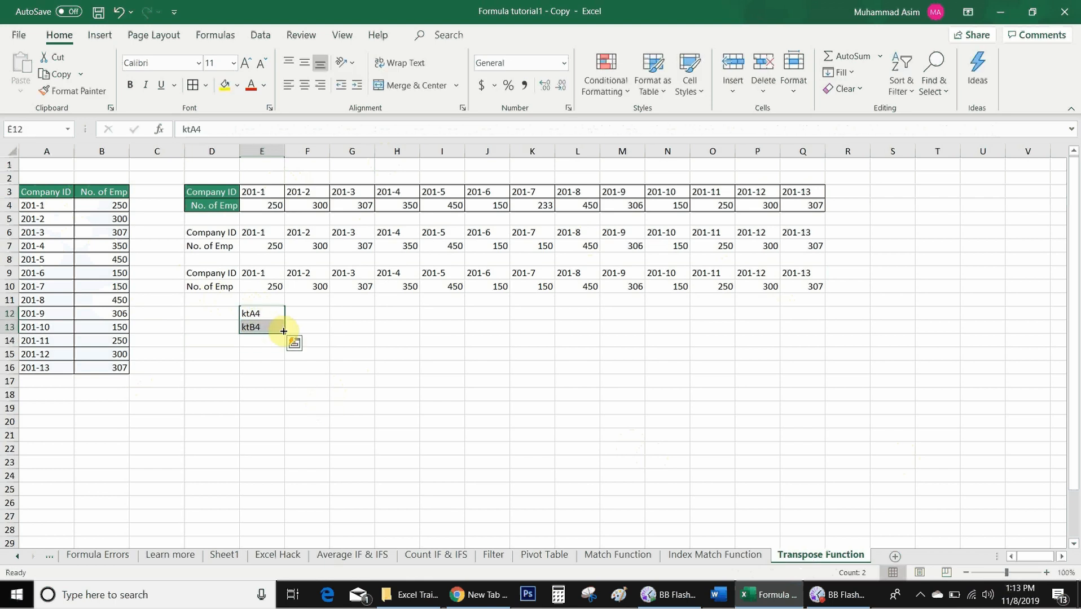
pyautogui.moveTo(284, 333); pyautogui.dragTo(827, 303)
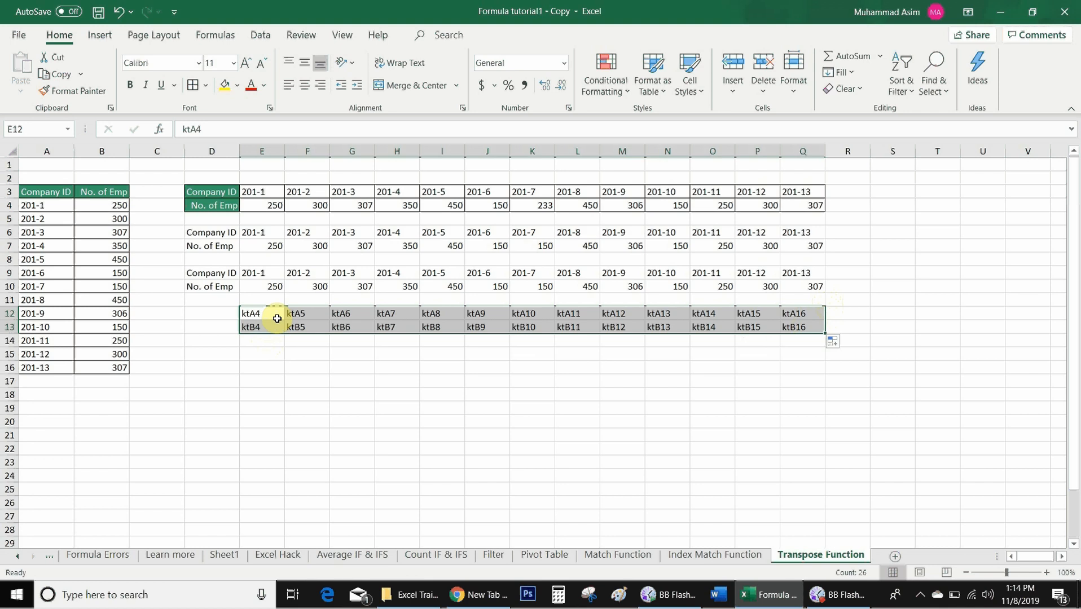
# - Replace every kt with = in E12:Q13 to turn the text references into cell formulas
pyautogui.hotkey('ctrl', 'f')
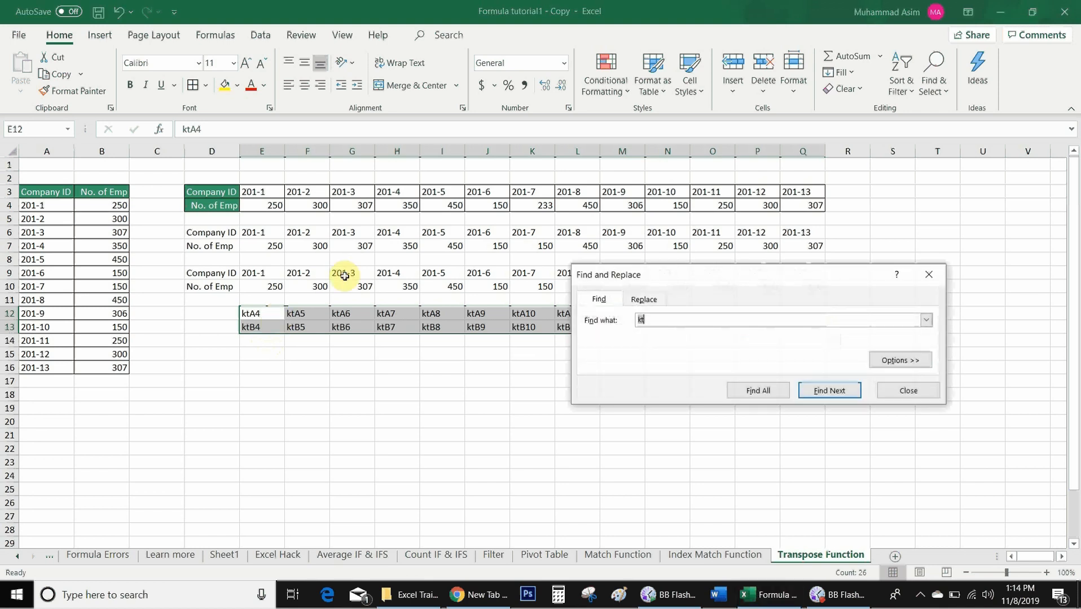
pyautogui.click(647, 300)
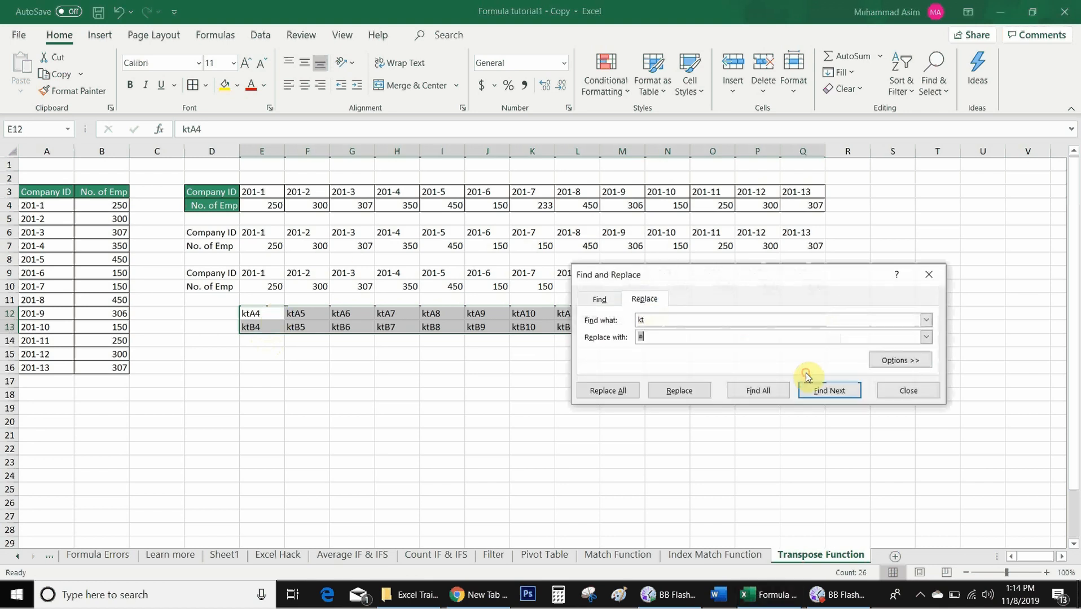
pyautogui.click(648, 337)
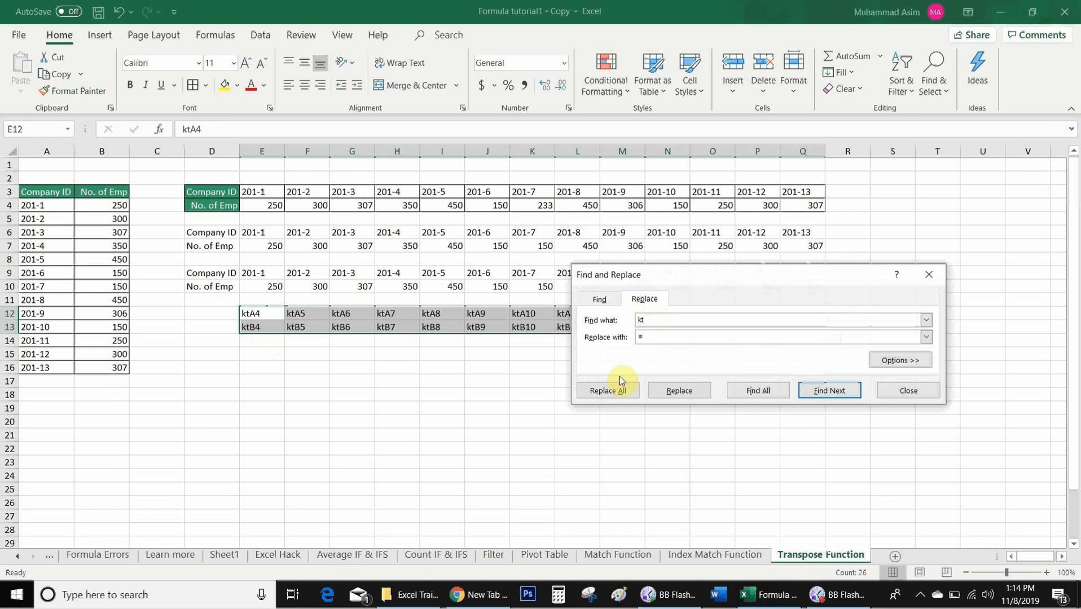
pyautogui.click(620, 391)
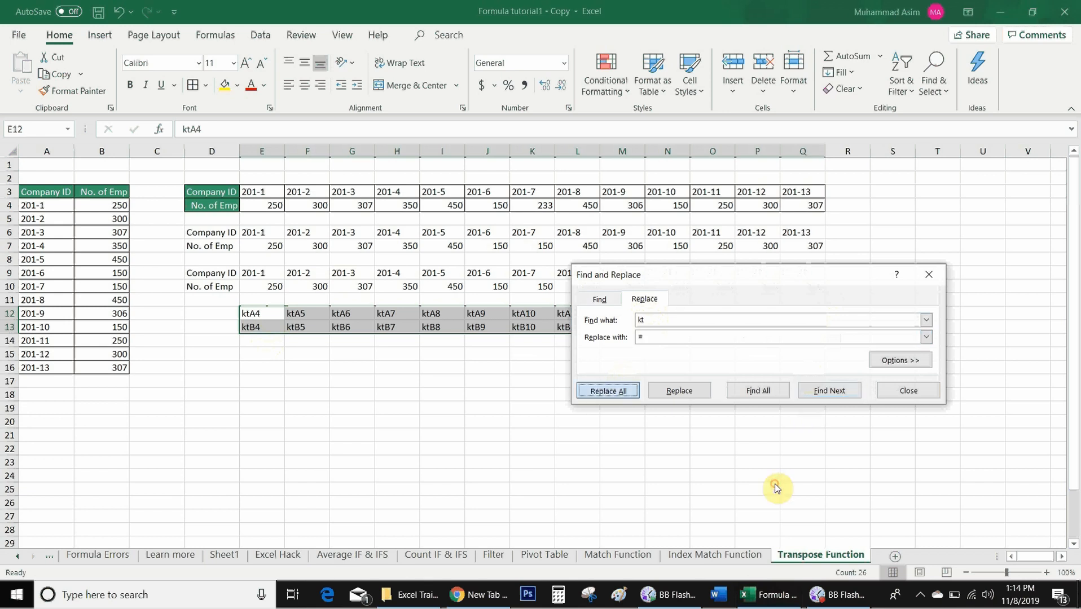
pyautogui.press('Escape')
pyautogui.press('Escape')
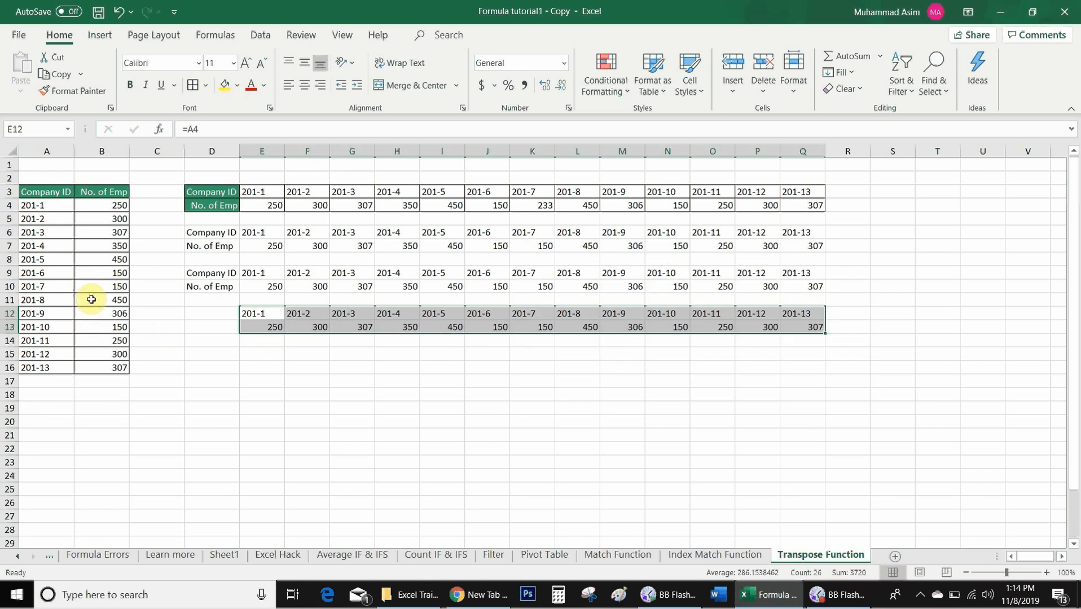